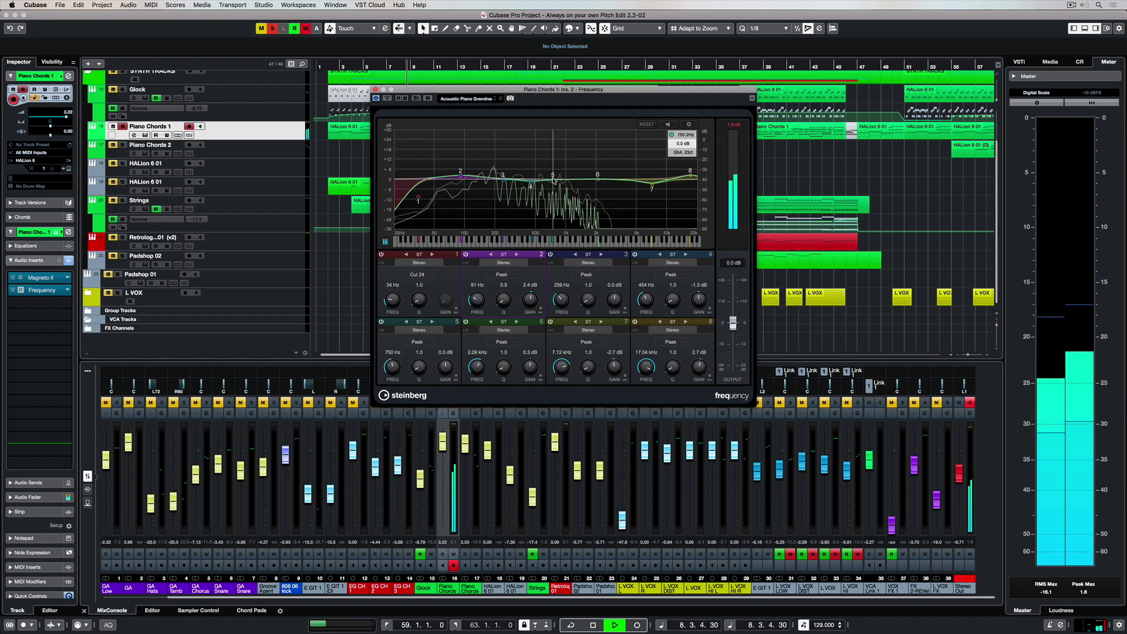
# Boost band 5 by about 5 dB, nudge band 3 up near 240 Hz, and ease band 7's cut to -1.9 dB.
pyautogui.moveTo(552, 179); pyautogui.dragTo(572, 168)
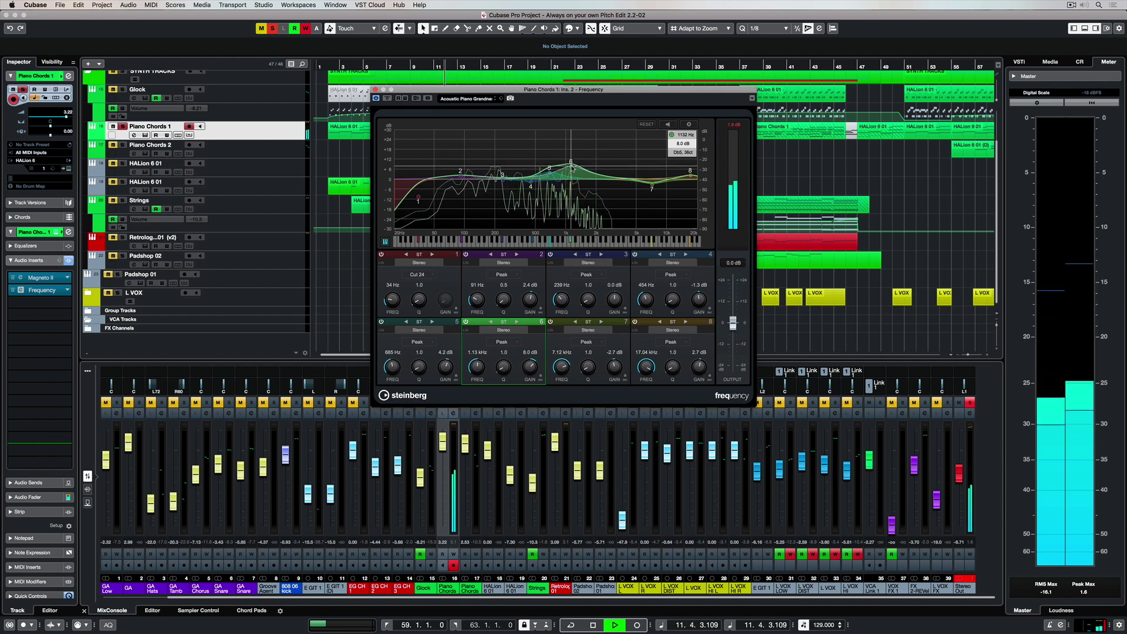
pyautogui.moveTo(503, 180); pyautogui.dragTo(569, 167)
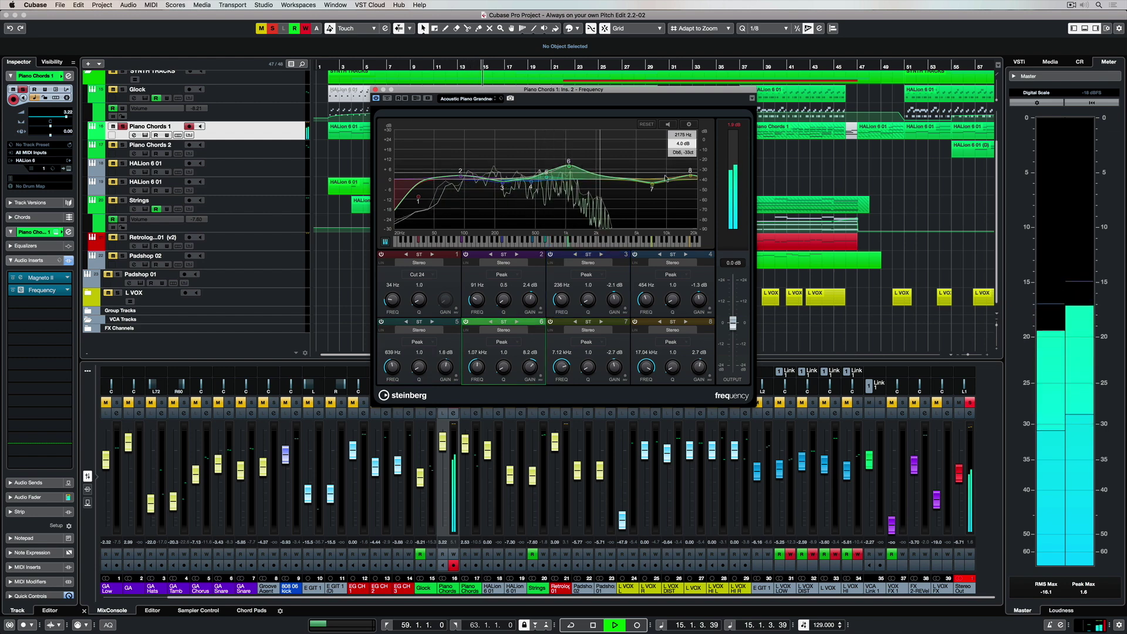
pyautogui.moveTo(653, 187); pyautogui.dragTo(652, 185)
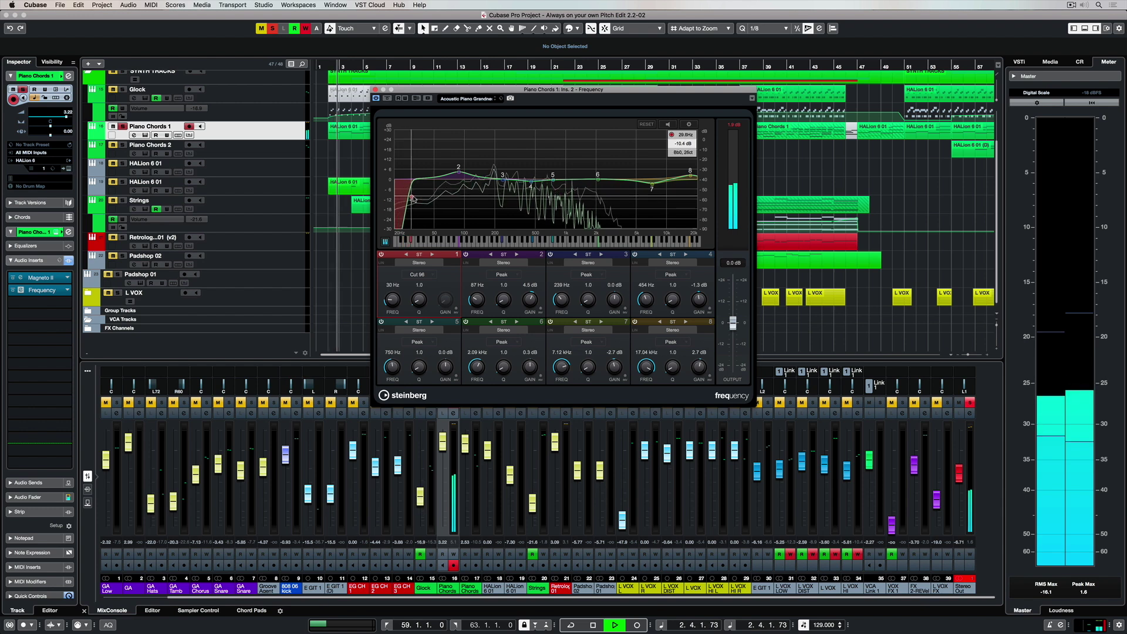
# Lower band 2 to about 1.3 dB, boost band 5 to 5.6 dB, nudge band 3, and set band 7 to -1.9 dB.
pyautogui.moveTo(459, 172); pyautogui.dragTo(460, 178)
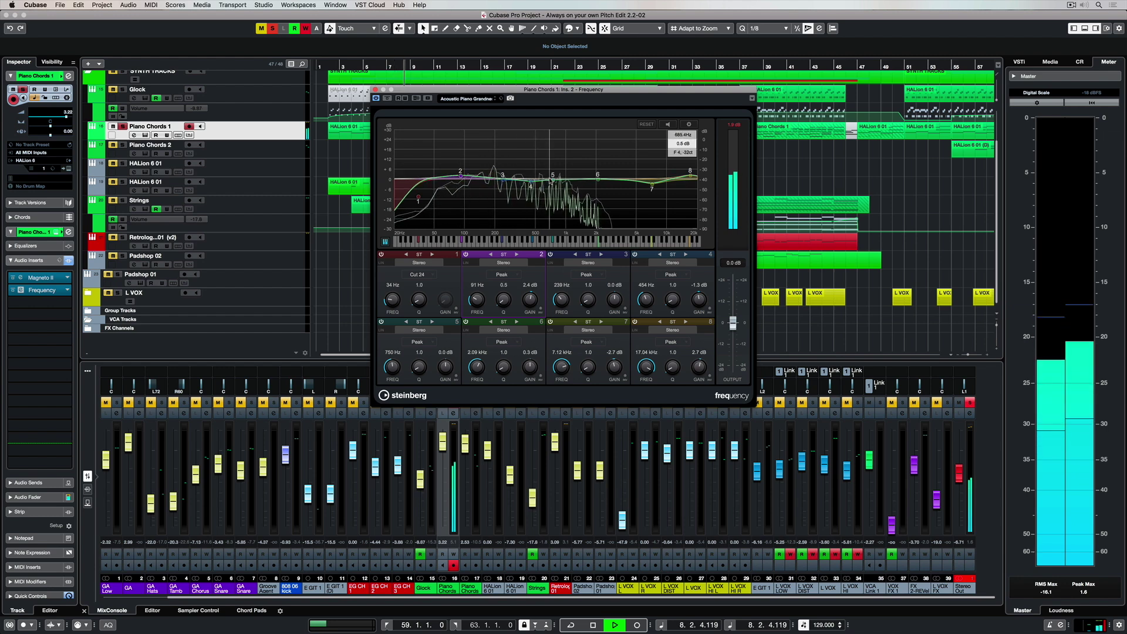
pyautogui.moveTo(553, 179); pyautogui.dragTo(574, 167)
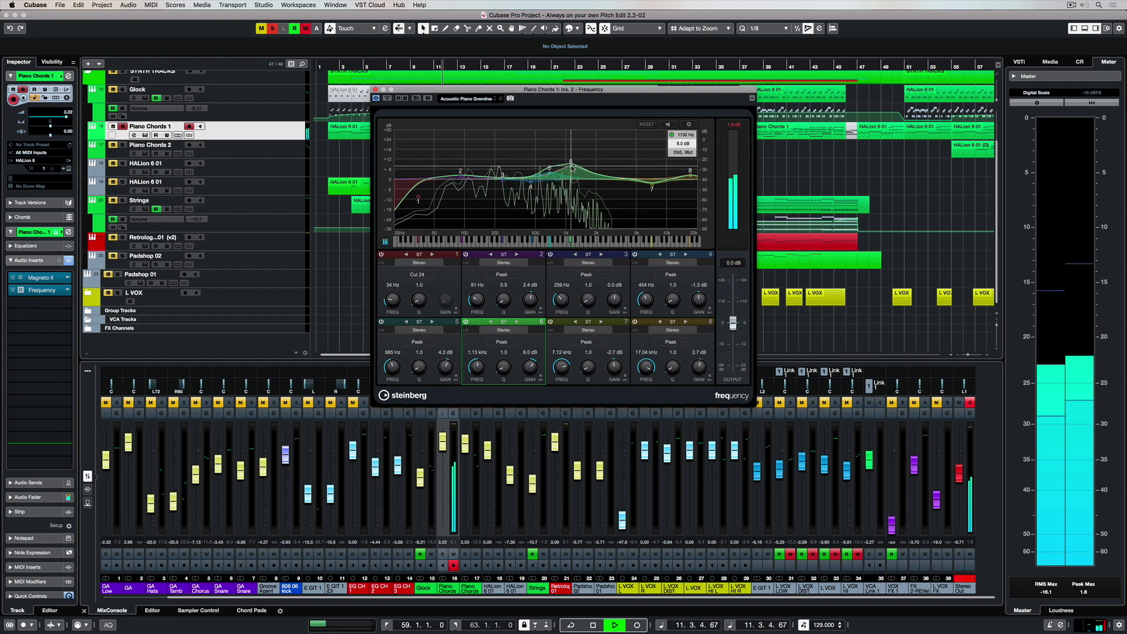
pyautogui.moveTo(503, 179); pyautogui.dragTo(571, 167)
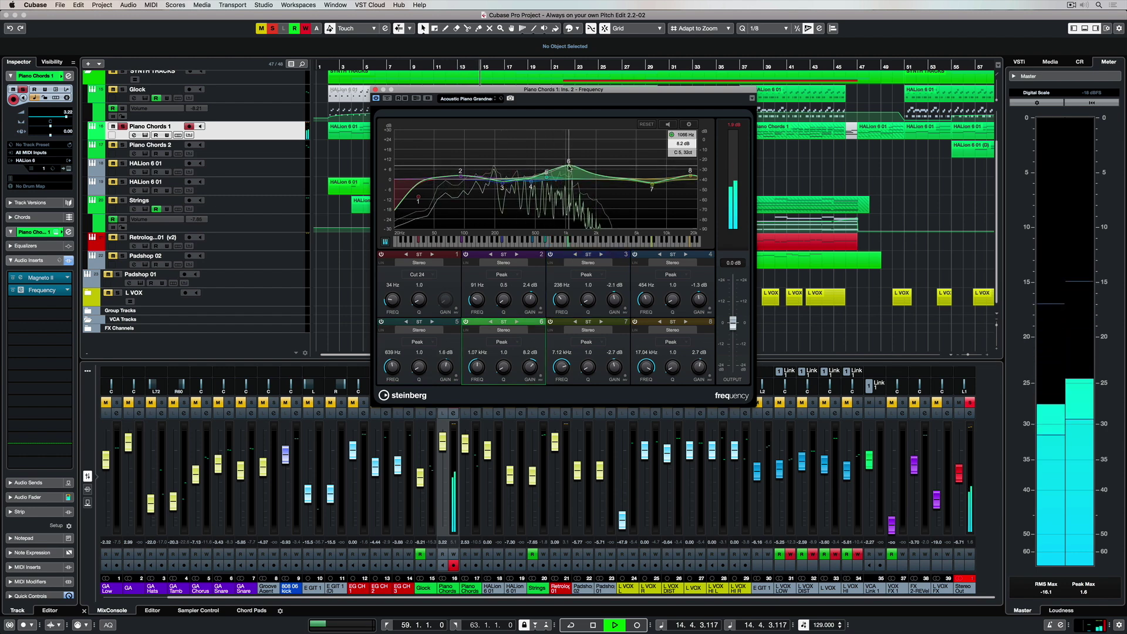
pyautogui.moveTo(652, 186); pyautogui.dragTo(652, 185)
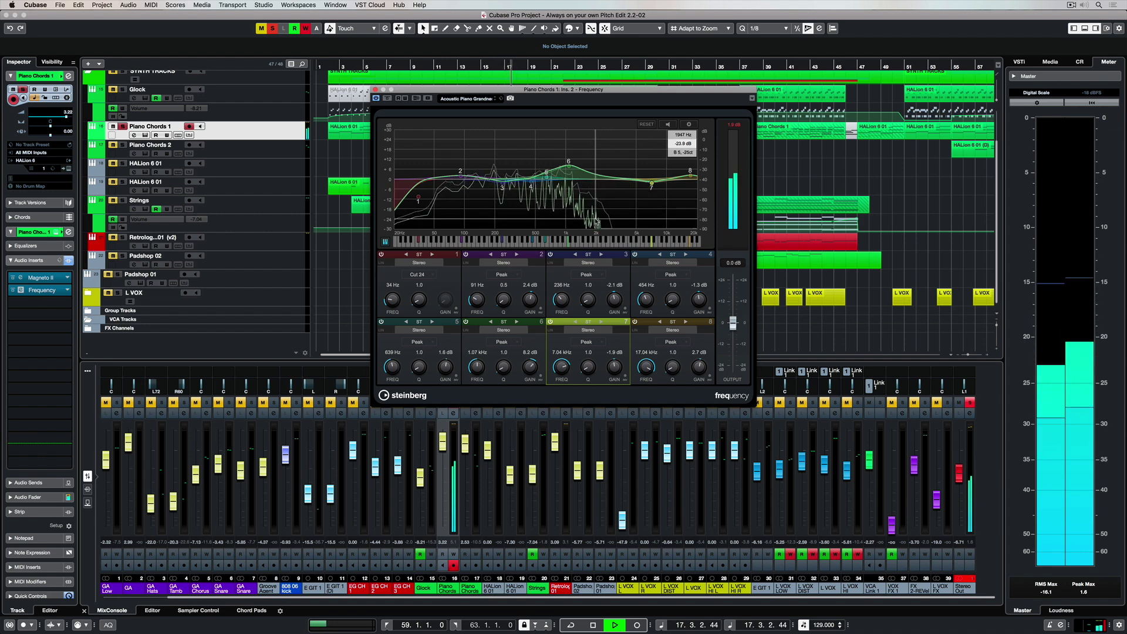
pyautogui.click(508, 265)
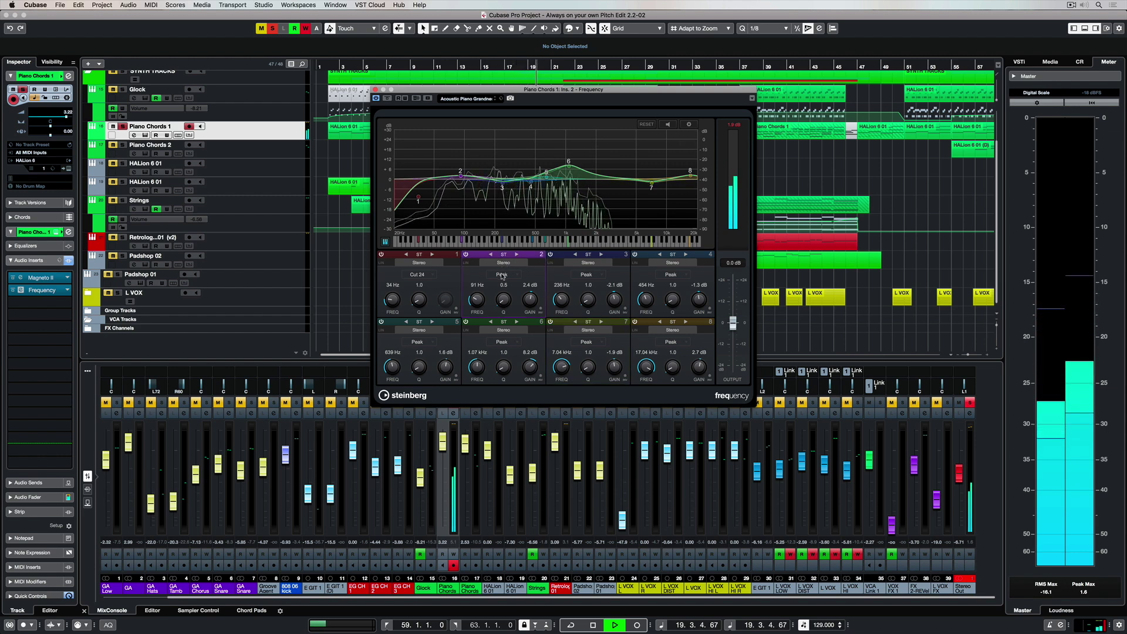
# Keep band 2 as a Peak filter and change band 1's low cut to Cut 24.
pyautogui.click(502, 274)
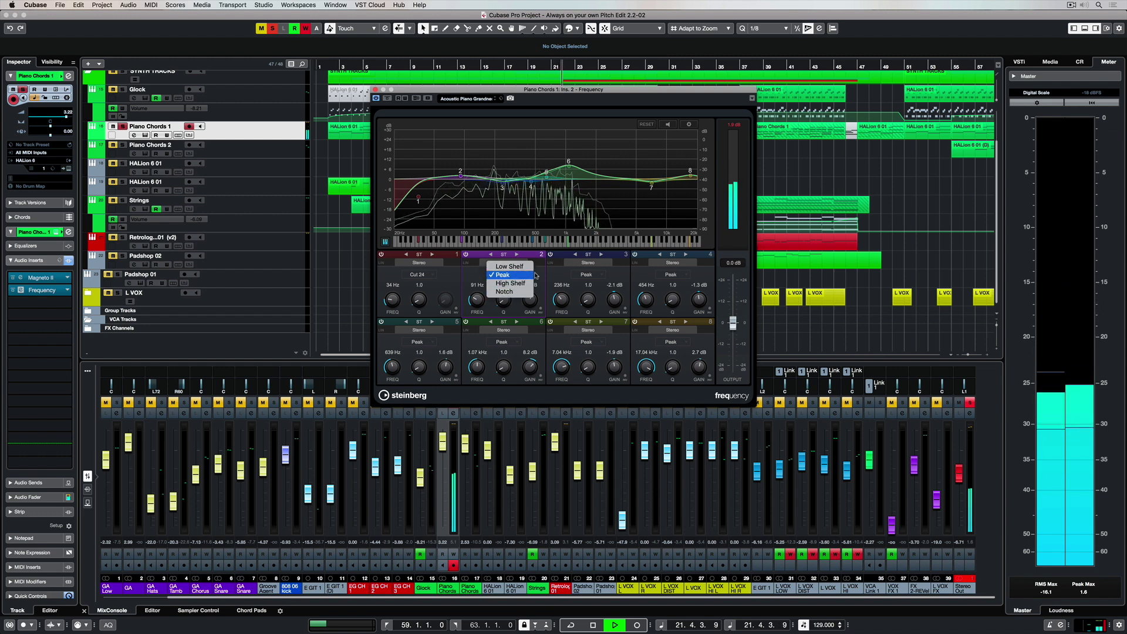
pyautogui.click(534, 274)
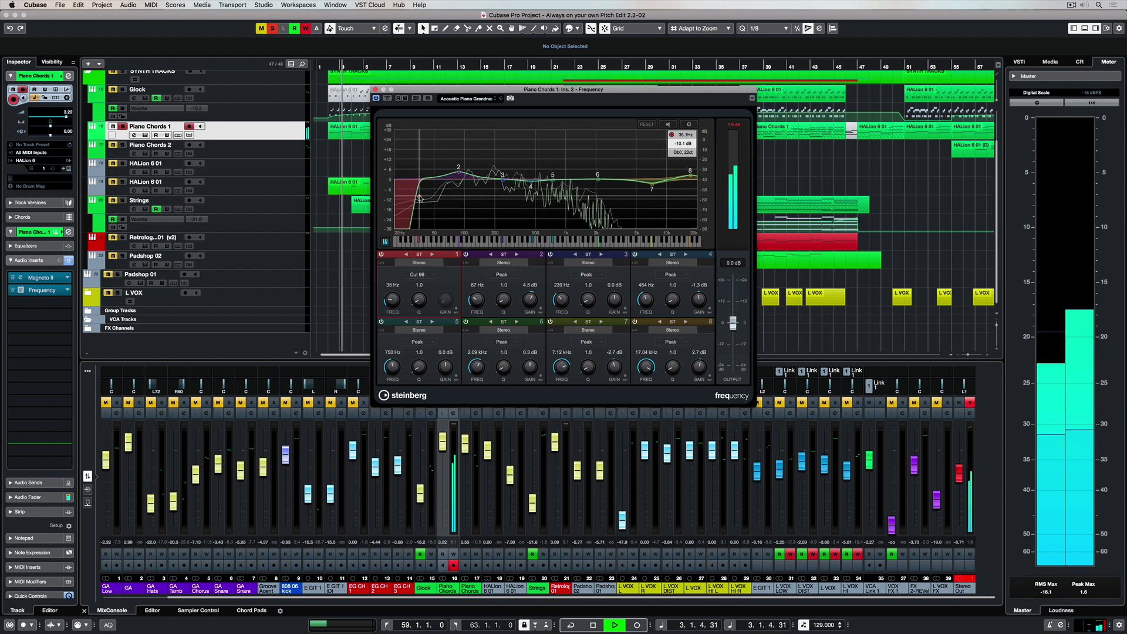
pyautogui.click(416, 274)
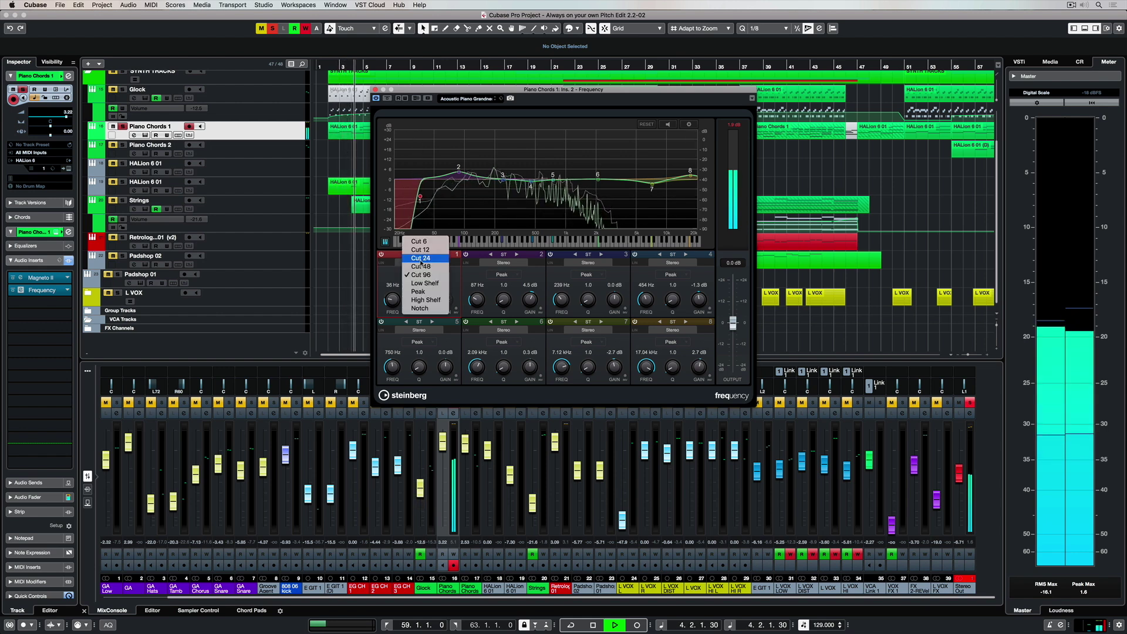
pyautogui.click(417, 252)
pyautogui.scroll(-3, 419, 198)
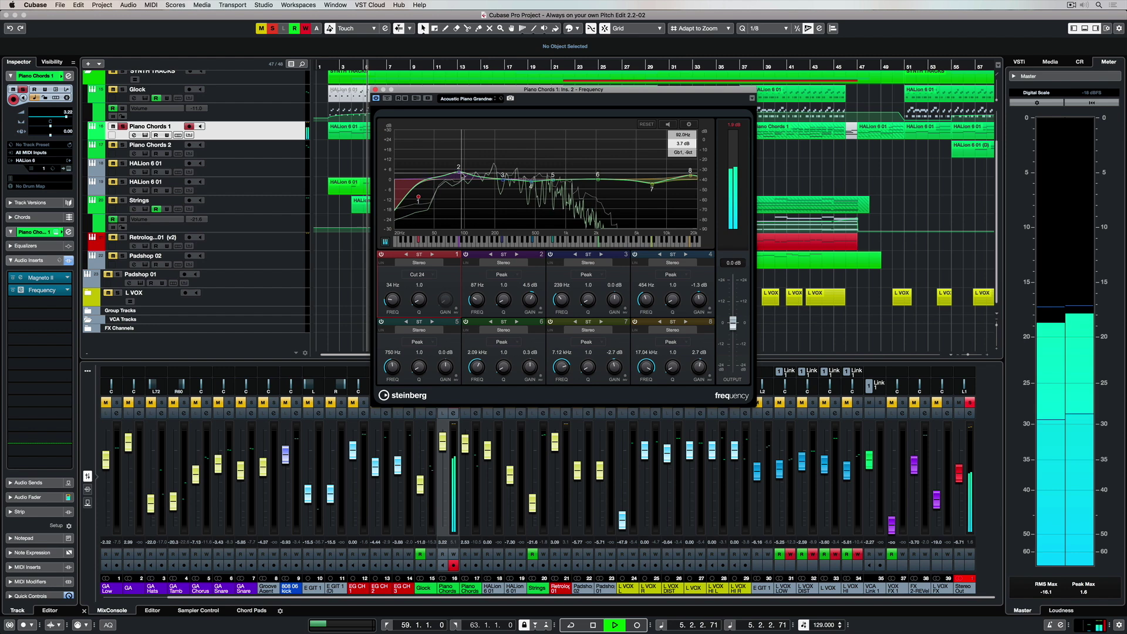
# Flatten band 2, power off bands 4, 3 and 2, and set band 5 to +3.5 dB at 512 Hz.
pyautogui.moveTo(461, 175); pyautogui.dragTo(459, 177)
pyautogui.moveTo(552, 179); pyautogui.dragTo(524, 184)
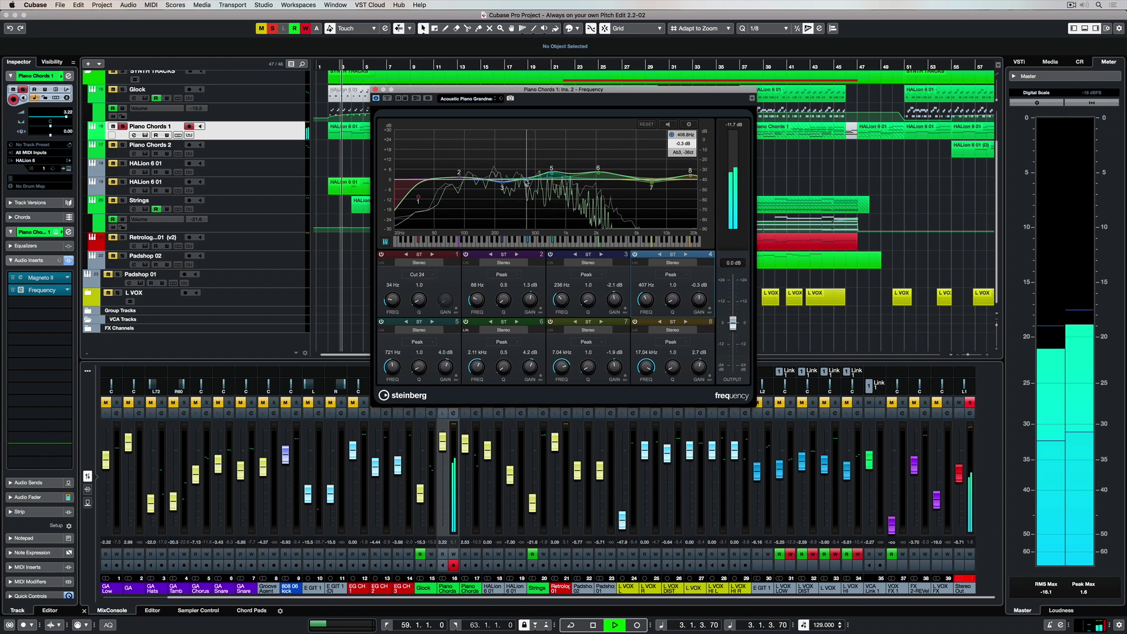
pyautogui.click(634, 255)
pyautogui.click(550, 254)
pyautogui.click(466, 254)
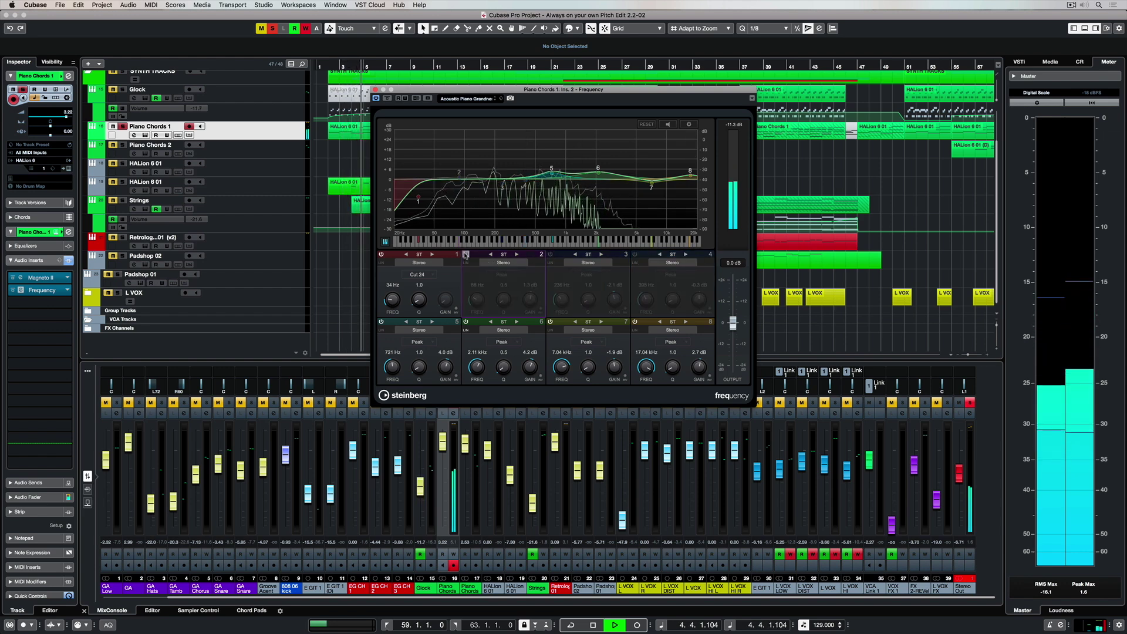
pyautogui.moveTo(550, 172); pyautogui.dragTo(536, 155)
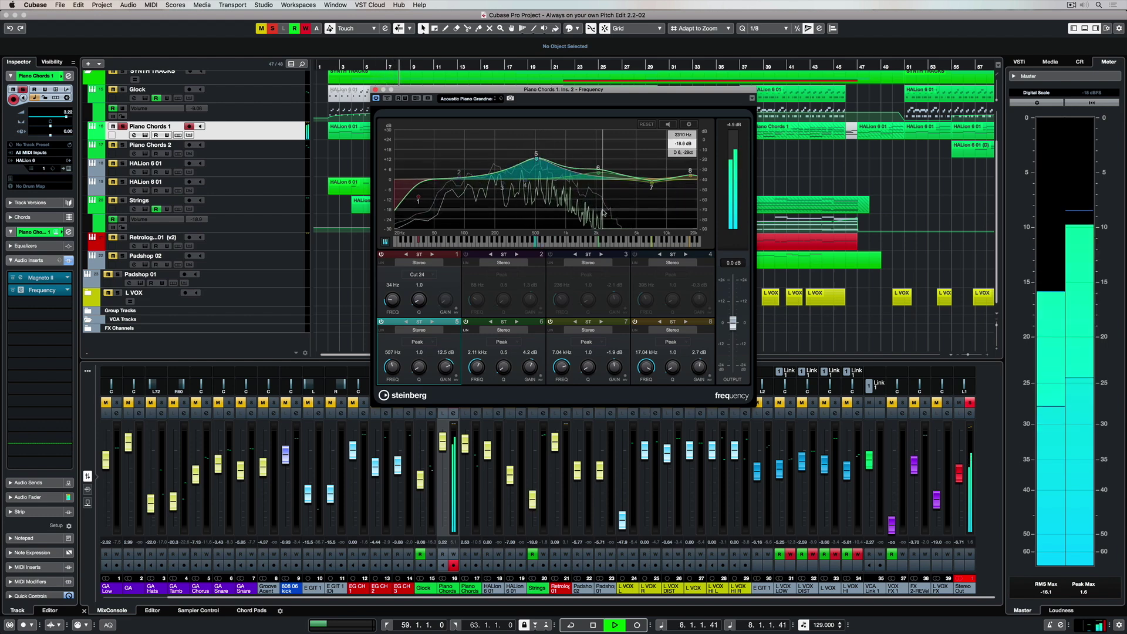
pyautogui.moveTo(538, 161); pyautogui.dragTo(536, 173)
pyautogui.click(690, 124)
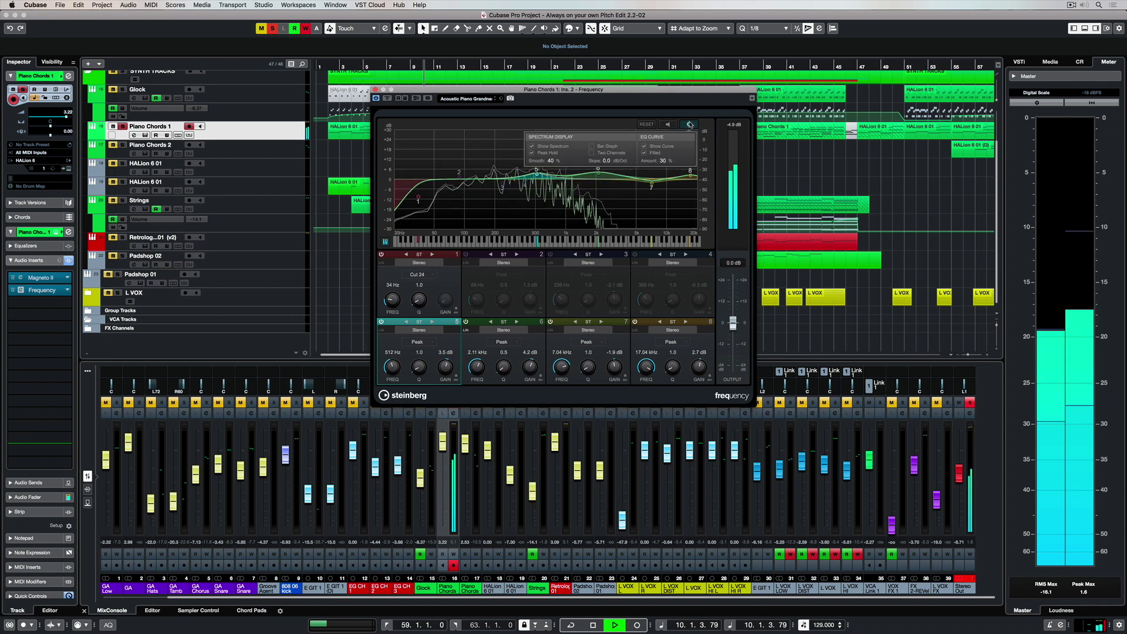
pyautogui.click(592, 147)
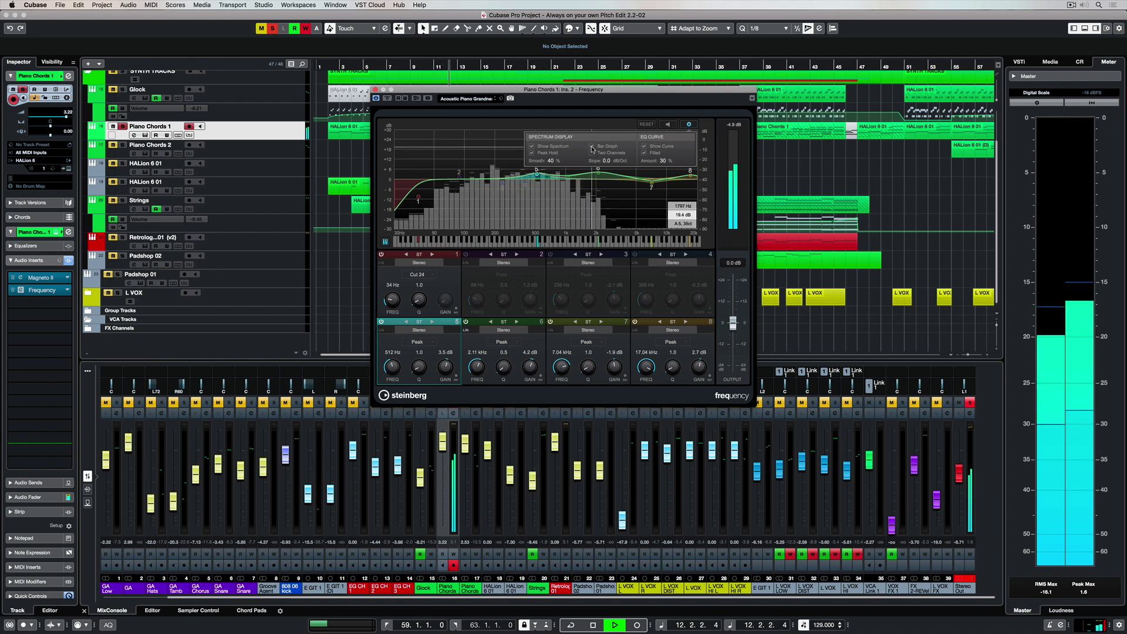
pyautogui.click(592, 148)
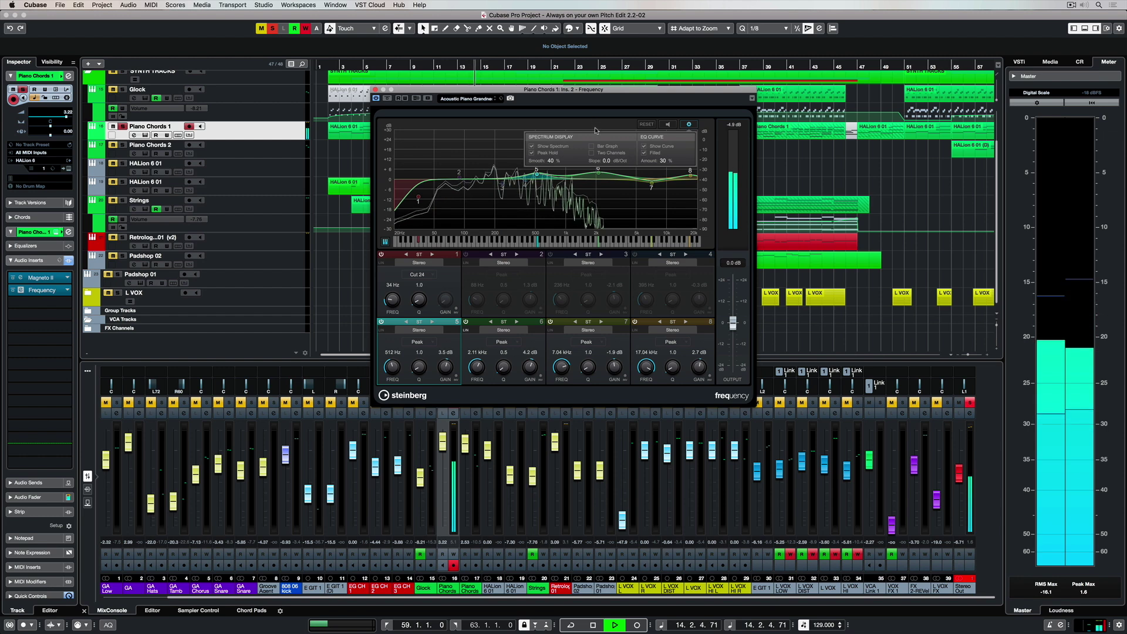
pyautogui.click(690, 126)
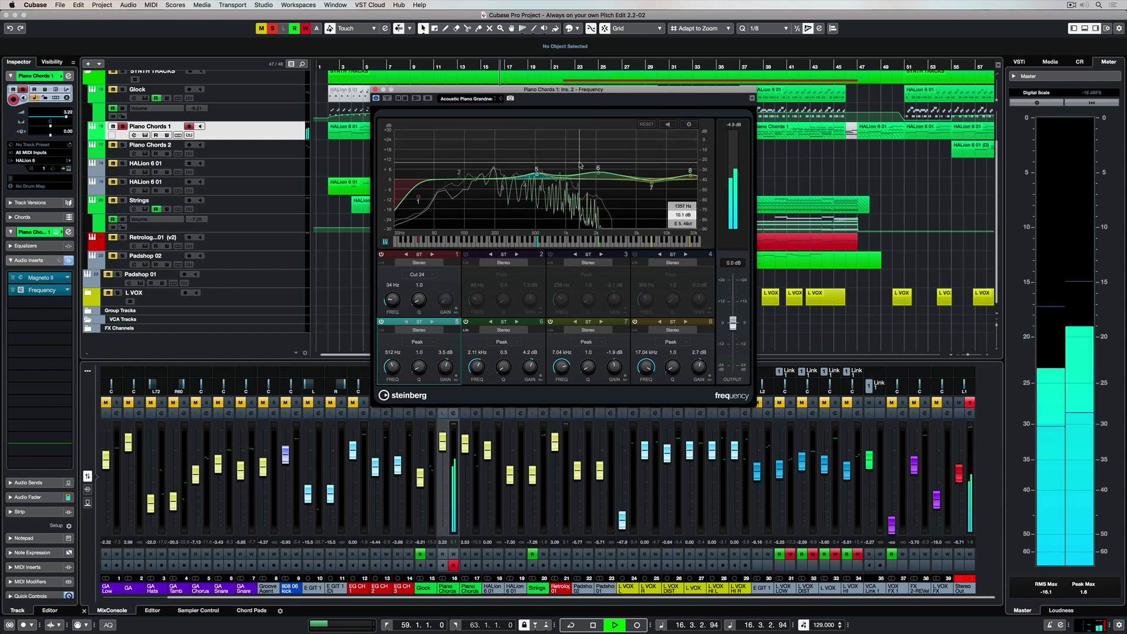
# Restart playback from the song start and sweep band 6's boost up to about 1.7 kHz.
pyautogui.press('space')
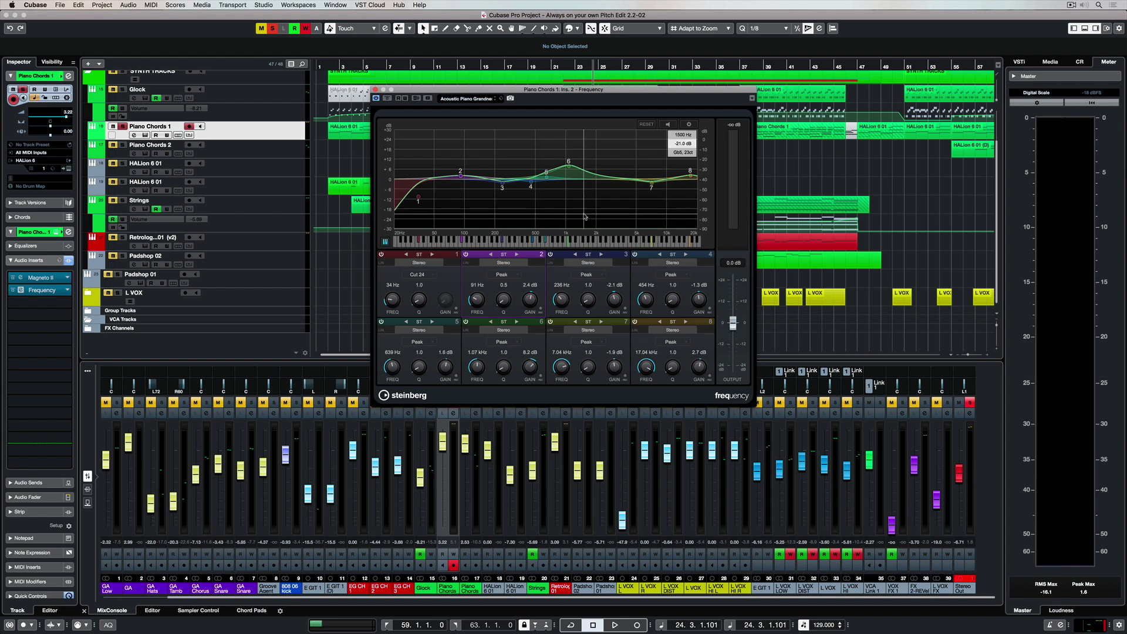
pyautogui.press('space')
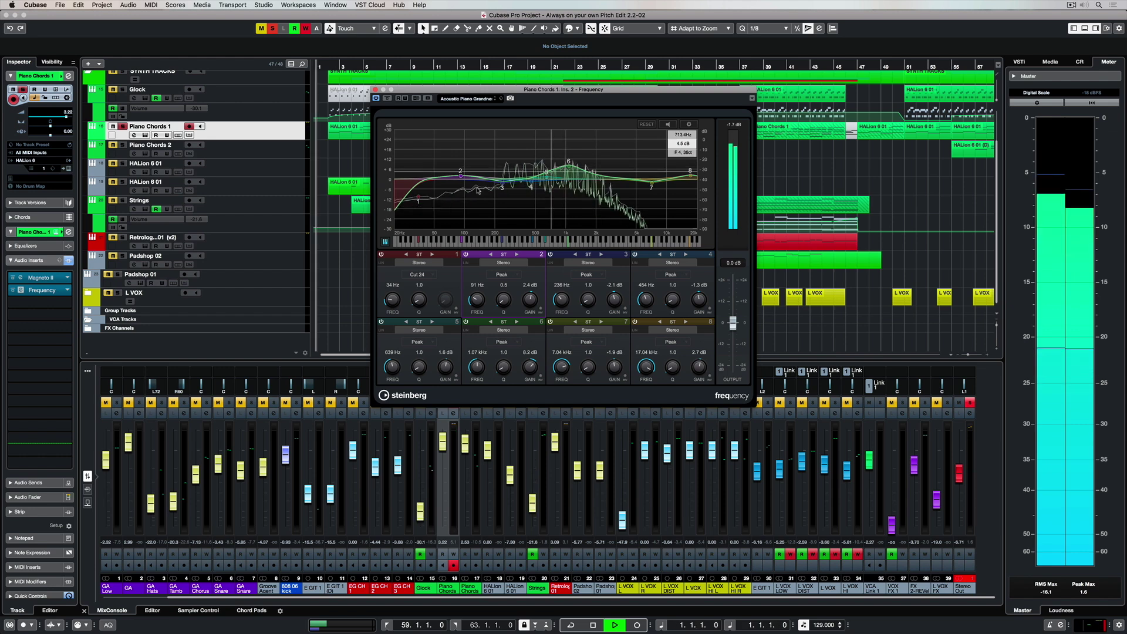
pyautogui.press('Home')
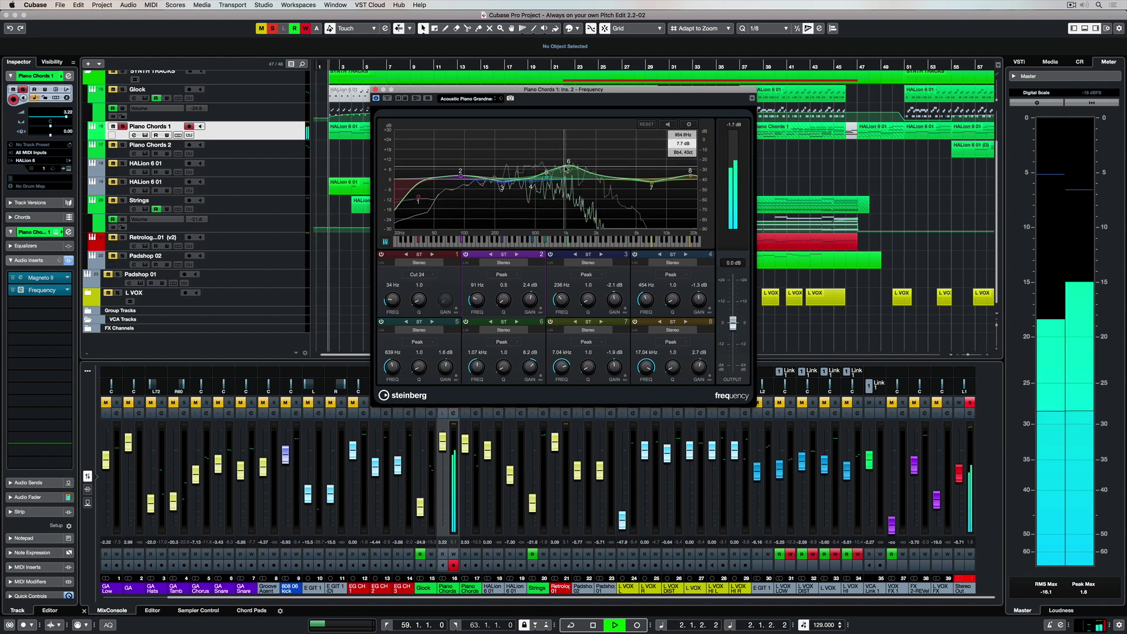
pyautogui.moveTo(568, 167); pyautogui.dragTo(590, 156)
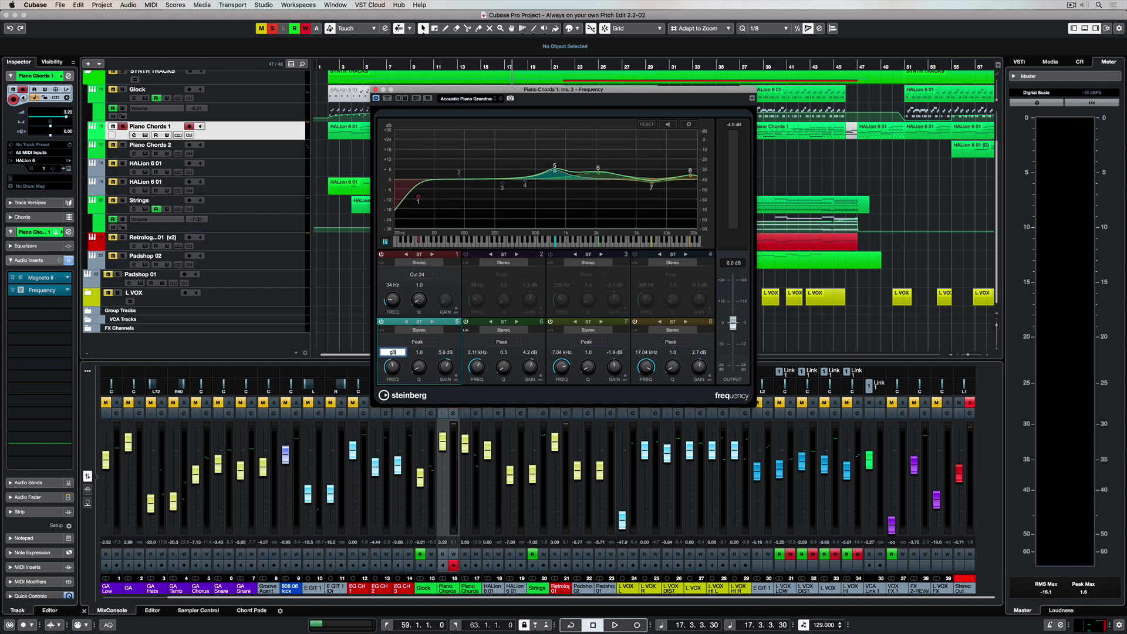
# Enter band 5's frequency as 392 Hz, then as 986 Hz.
pyautogui.write('2')
pyautogui.press('Return')
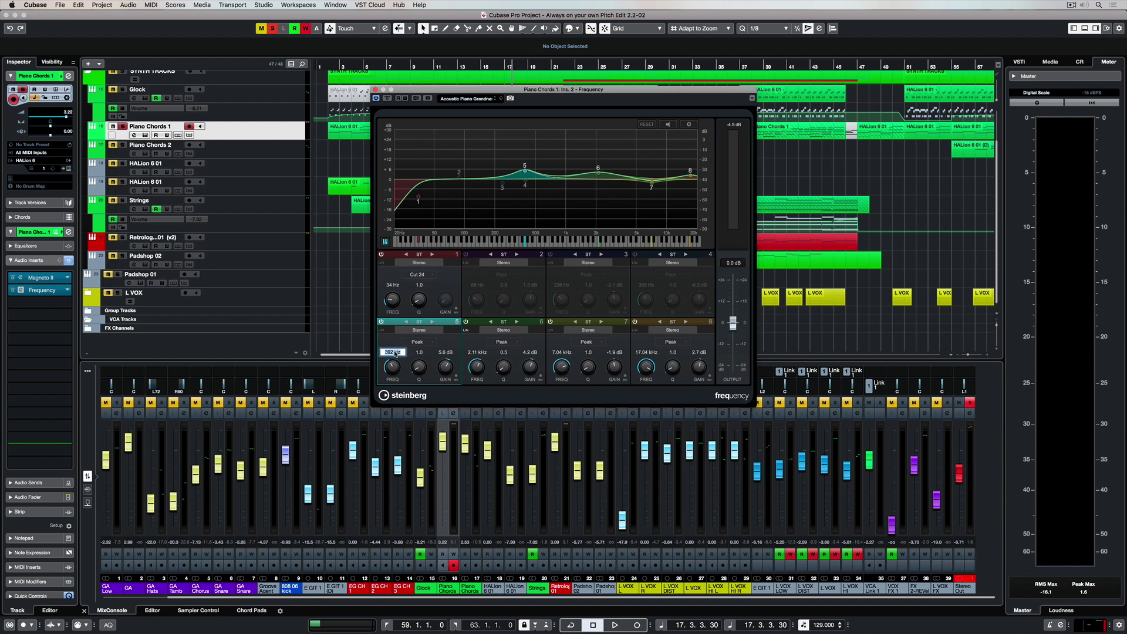
pyautogui.write('986')
pyautogui.press('Return')
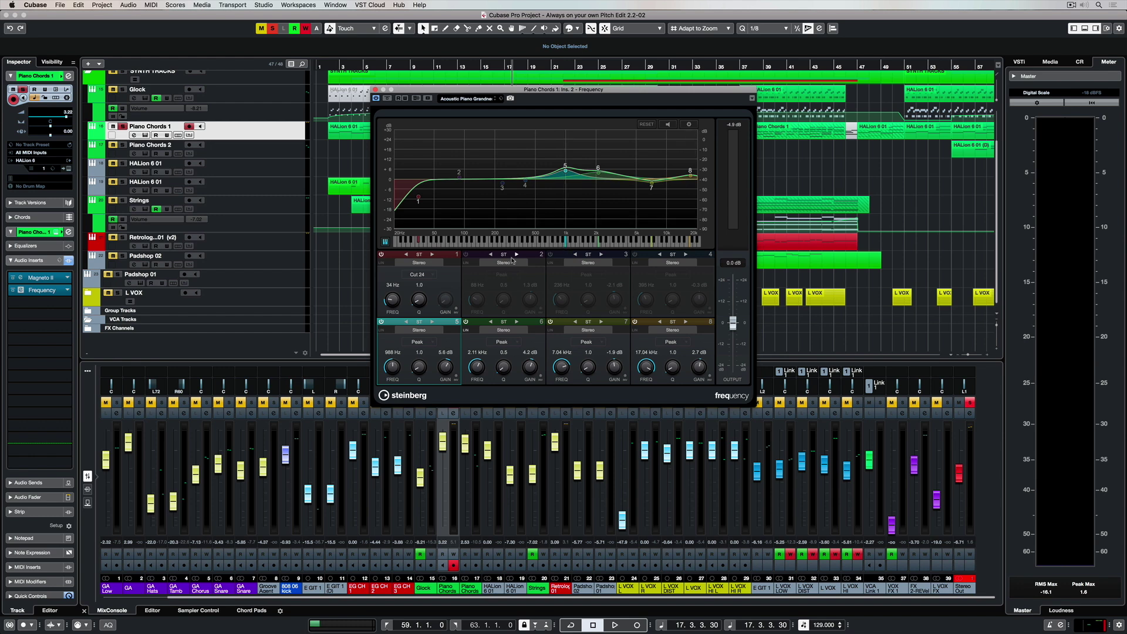
# Switch bands 2, 3 and 4 back on and shift band 5 slightly lower in frequency.
pyautogui.click(465, 255)
pyautogui.click(551, 255)
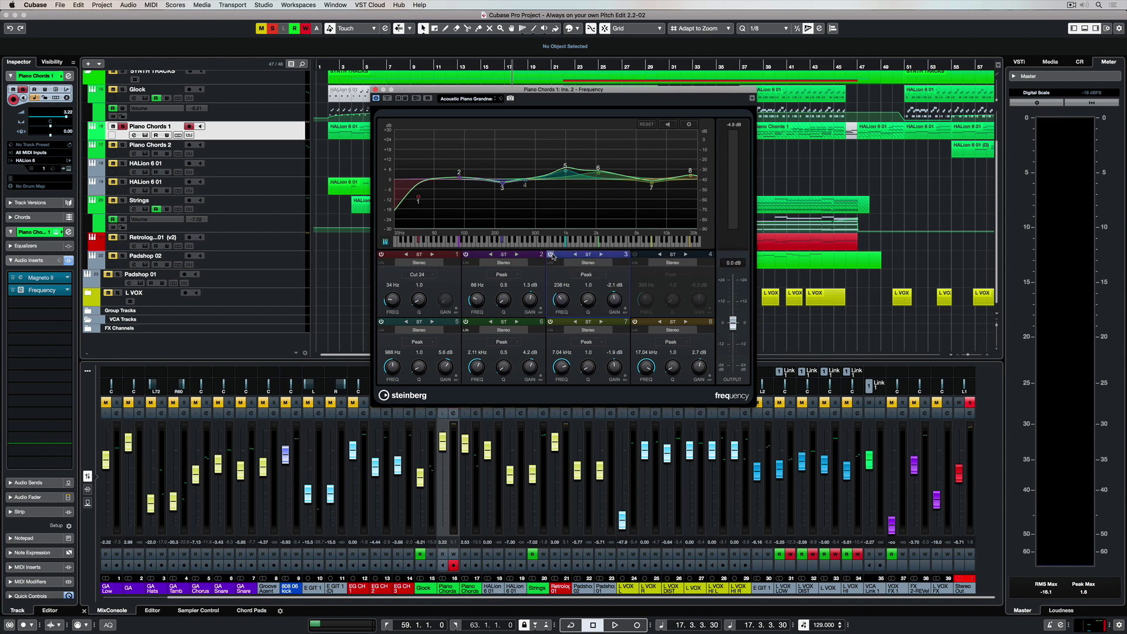
pyautogui.click(635, 254)
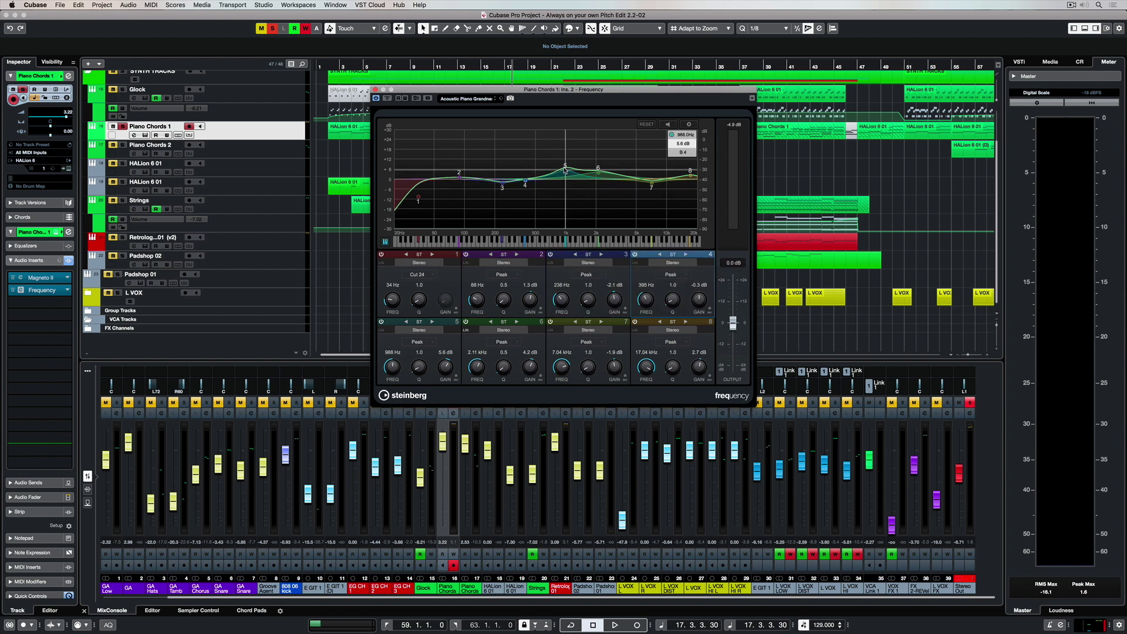
pyautogui.moveTo(565, 166); pyautogui.dragTo(561, 168)
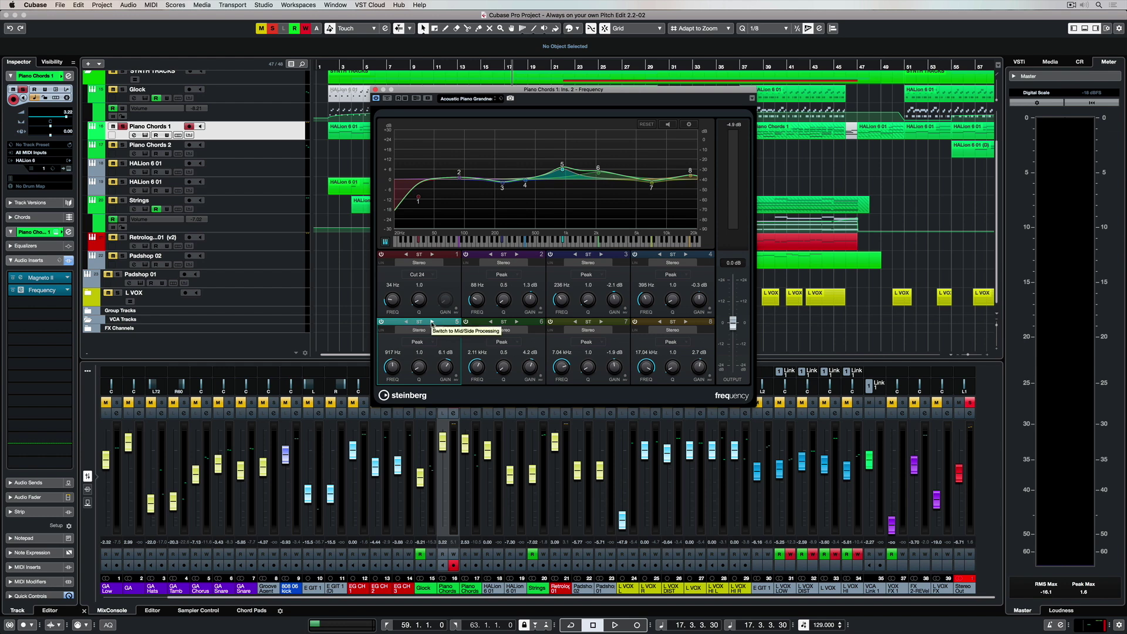
# Put band 5 in mid/side mode and boost the Mid signal around 900 Hz during playback.
pyautogui.click(432, 323)
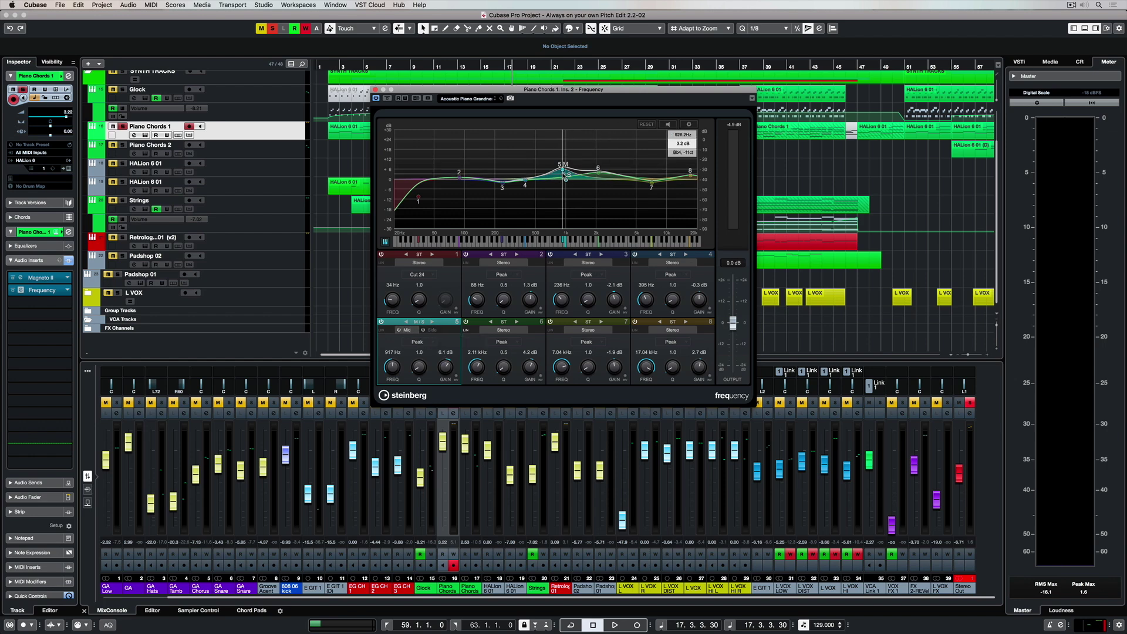
pyautogui.press('space')
pyautogui.moveTo(560, 173); pyautogui.dragTo(561, 163)
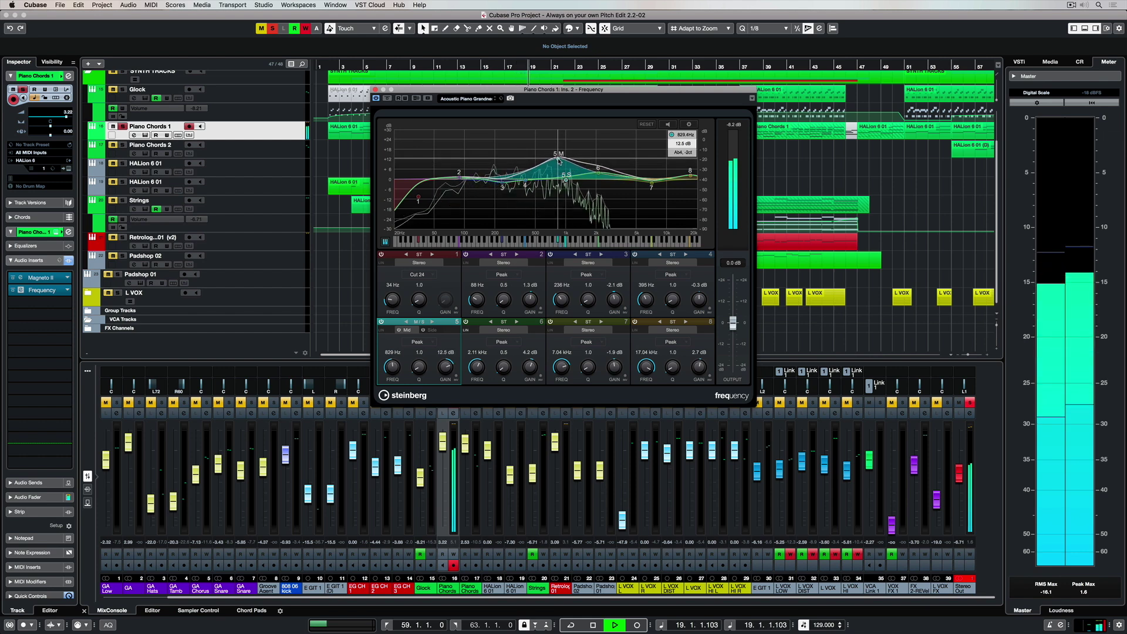
# Cut band 5's Side signal near 1.18 kHz, return it to stereo, and stop at the project start.
pyautogui.click(432, 329)
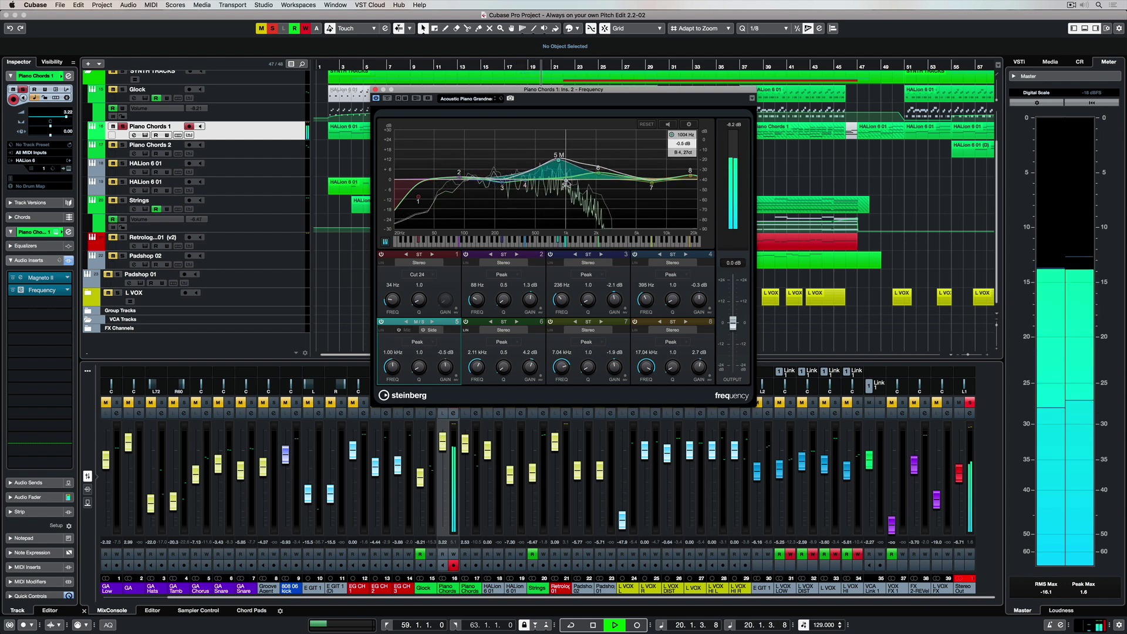
pyautogui.moveTo(561, 163)
pyautogui.mouseDown()
pyautogui.moveTo(577, 194)
pyautogui.moveTo(573, 161)
pyautogui.moveTo(511, 160)
pyautogui.moveTo(572, 159)
pyautogui.moveTo(572, 173)
pyautogui.mouseUp()
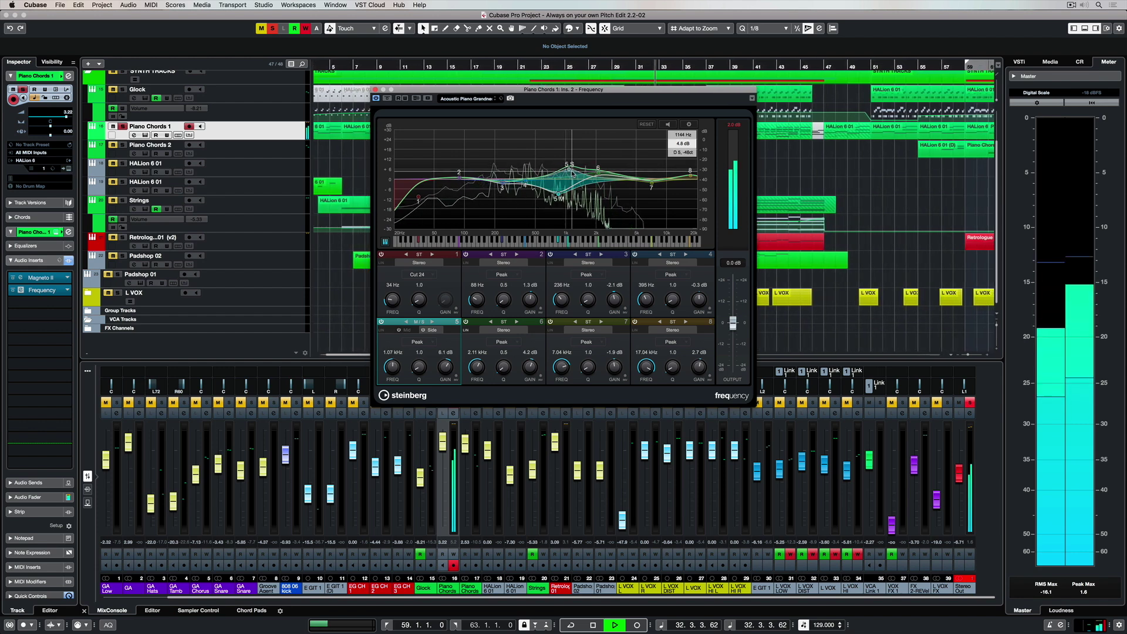
pyautogui.click(406, 322)
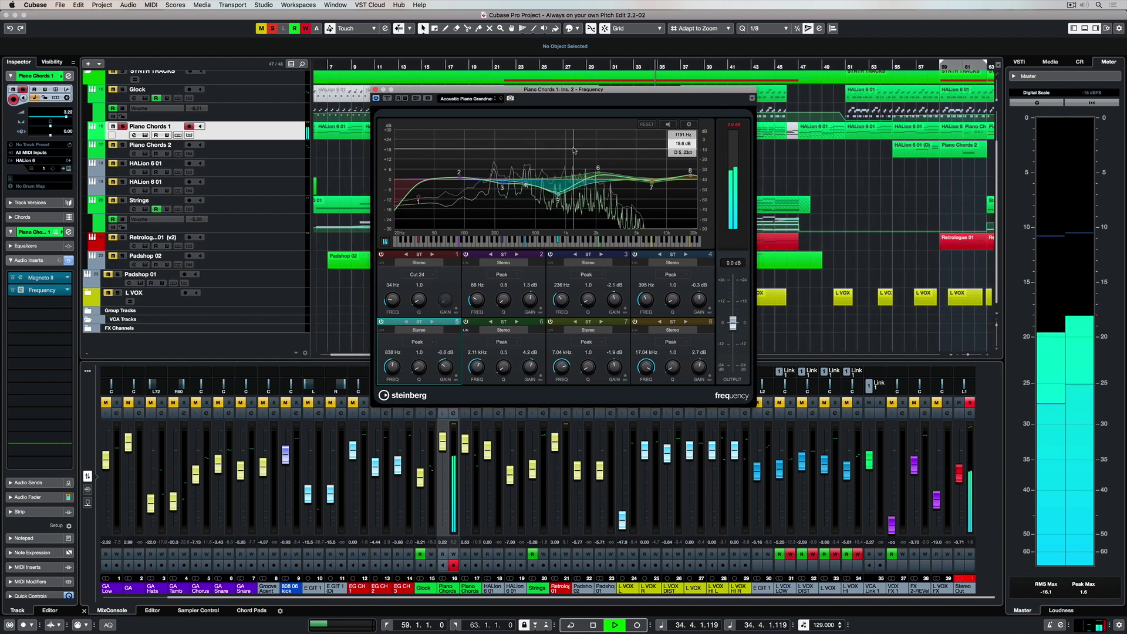
pyautogui.press('space')
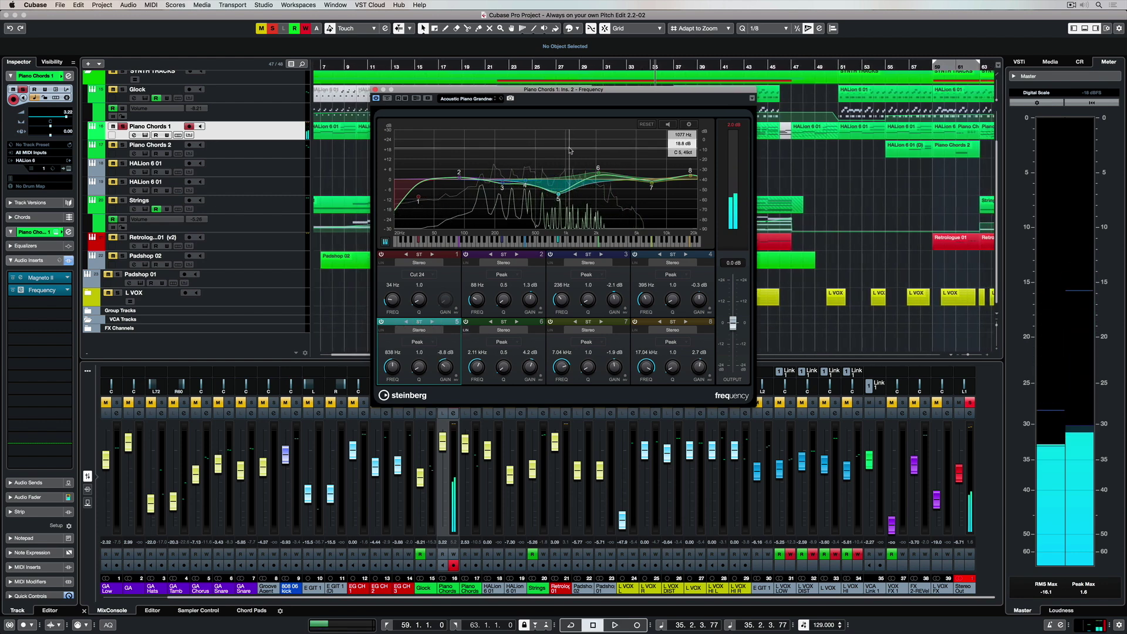
pyautogui.press('Home')
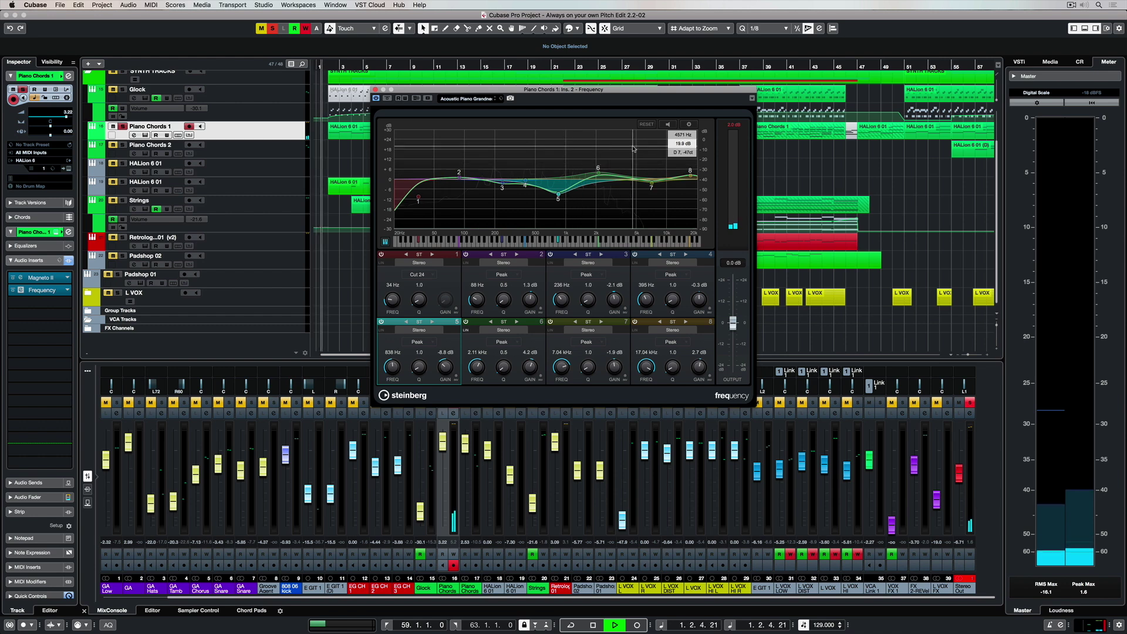
# Enable Auto Listen for Filters, boost band 5 near 735 Hz, and raise band 2 to 2.7 dB and band 3 to 0.3 dB.
pyautogui.click(667, 124)
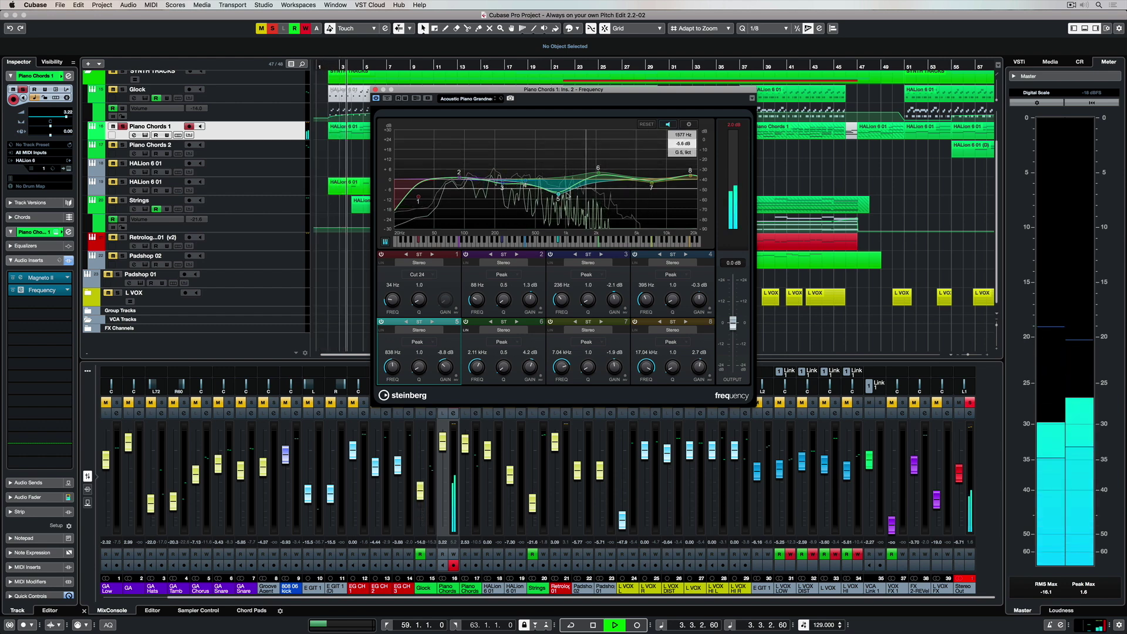
pyautogui.click(556, 186)
pyautogui.moveTo(556, 187); pyautogui.dragTo(581, 172)
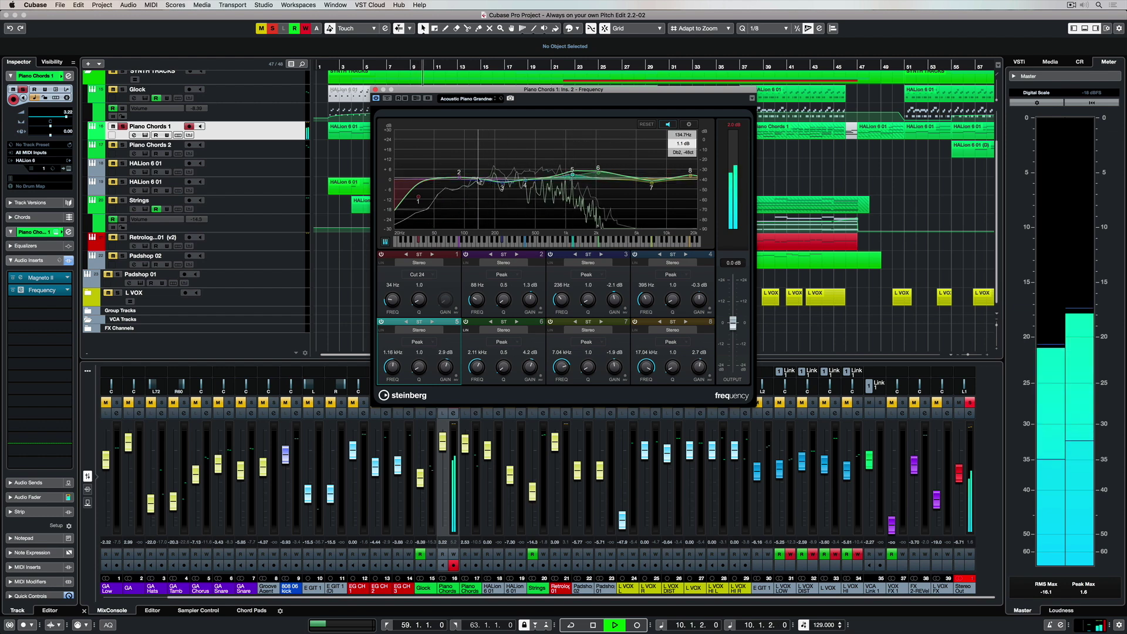
pyautogui.moveTo(460, 178); pyautogui.dragTo(460, 176)
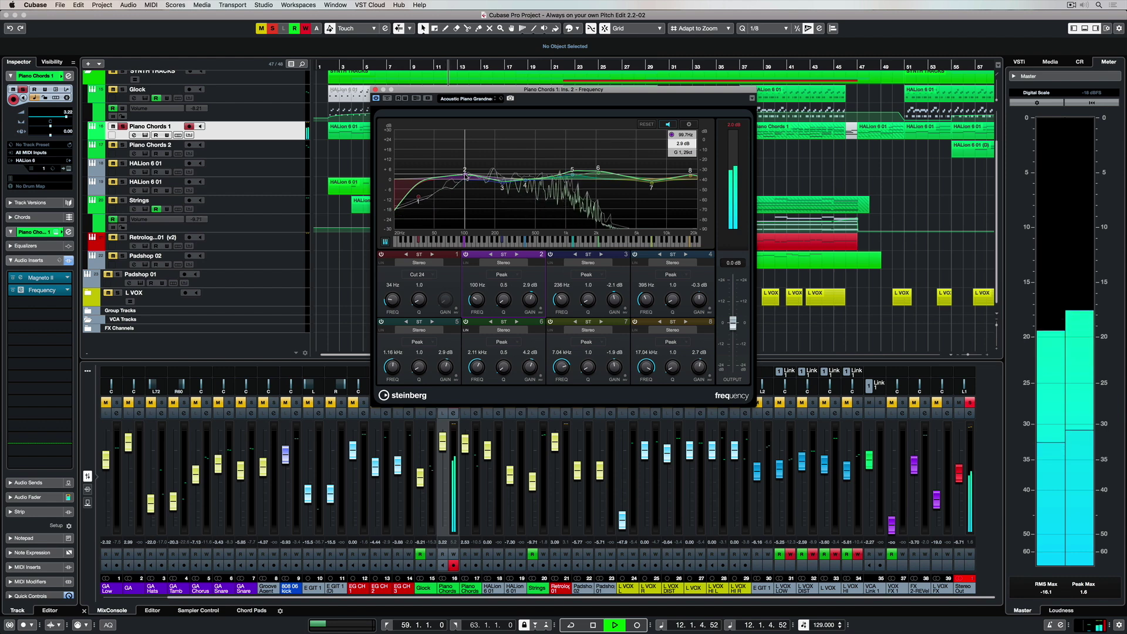
pyautogui.moveTo(503, 185); pyautogui.dragTo(502, 179)
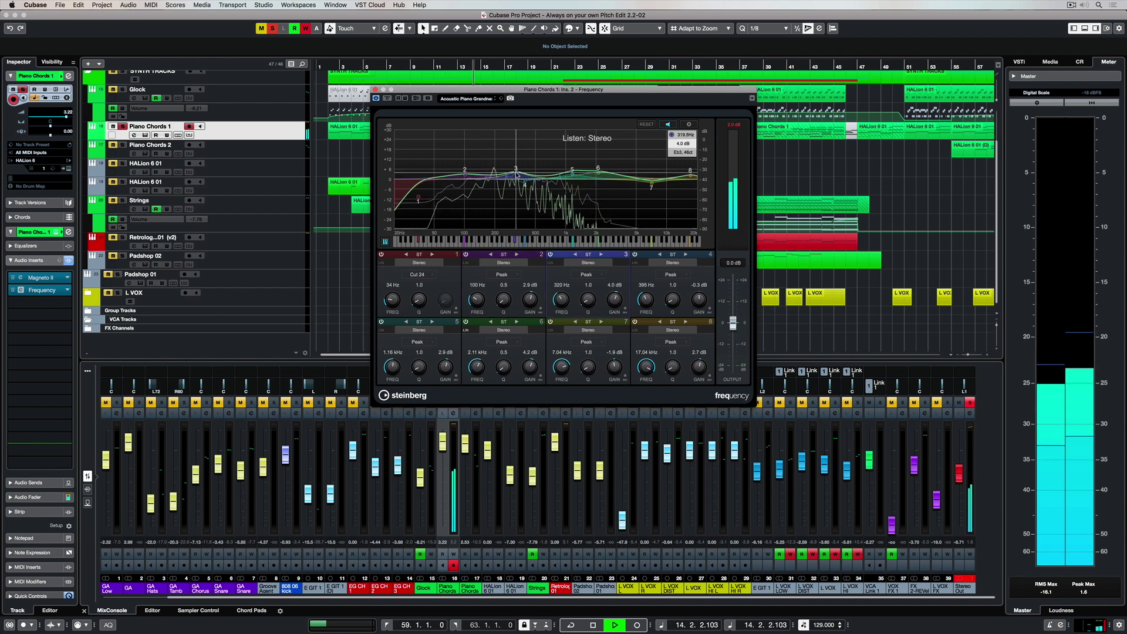
# Load the Acoustic Piano Clarity preset, then scroll through the preset Results list.
pyautogui.click(465, 99)
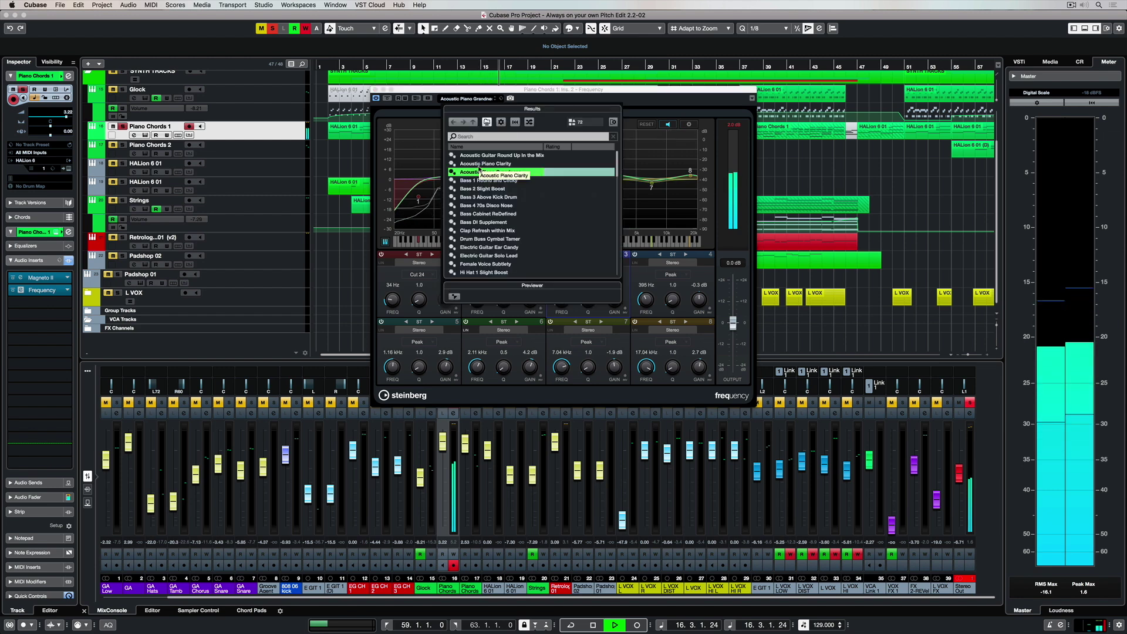
pyautogui.doubleClick(478, 164)
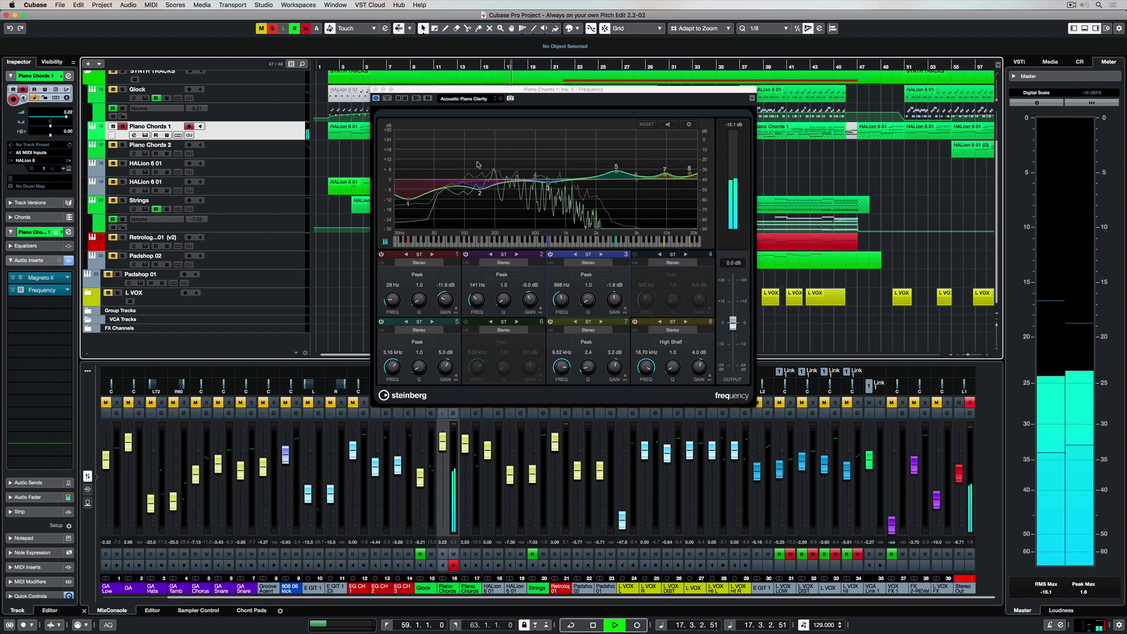
pyautogui.click(465, 99)
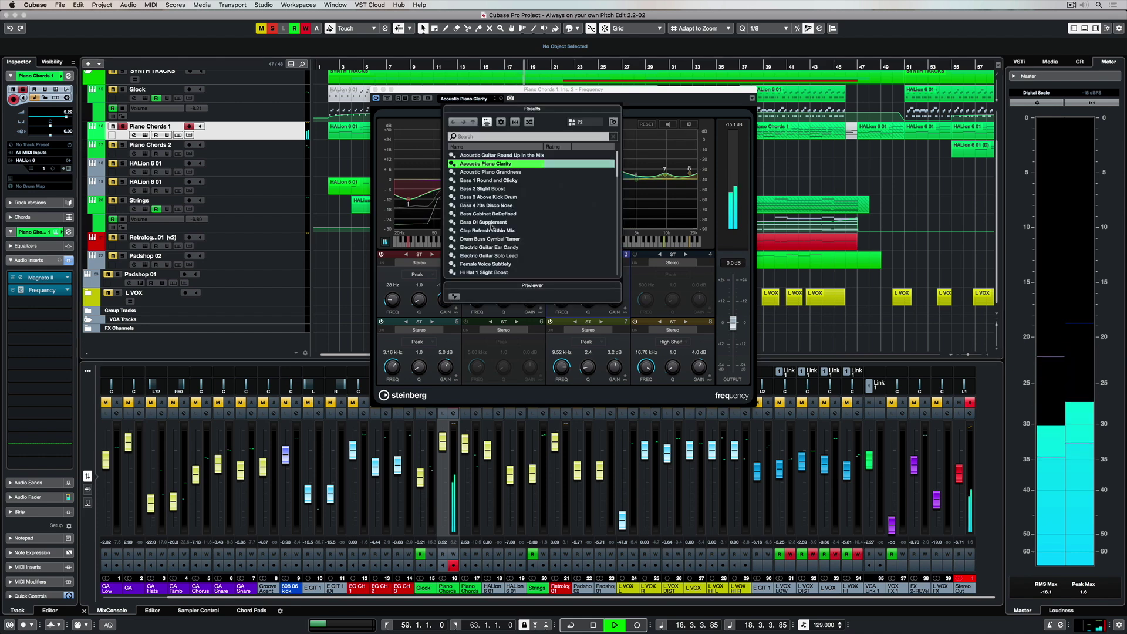
pyautogui.scroll(-15, 491, 226)
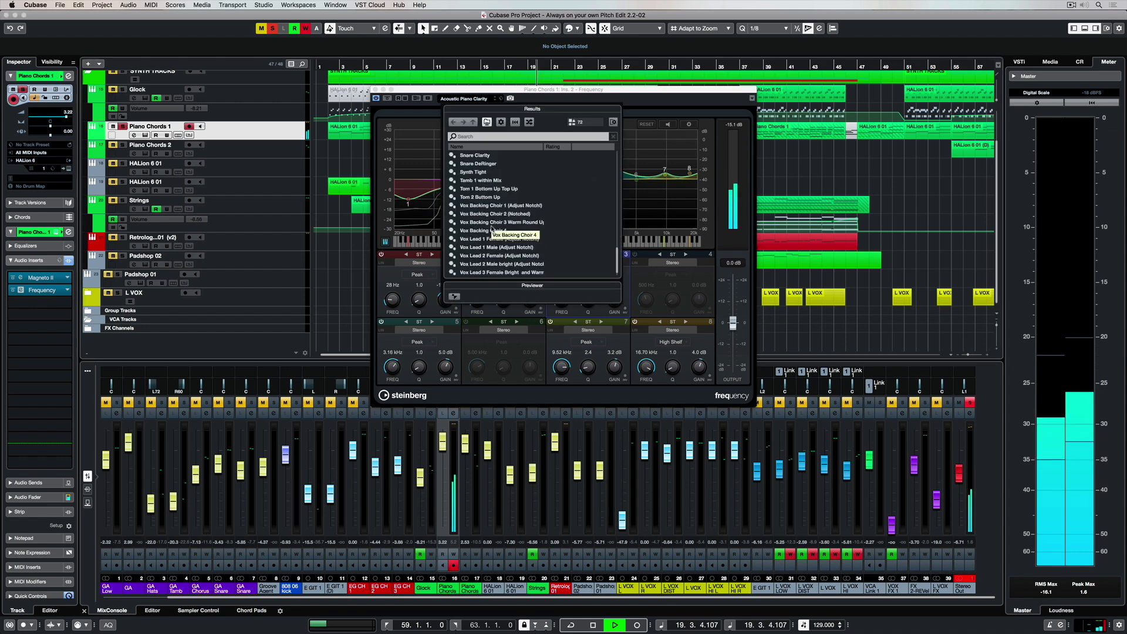
pyautogui.scroll(15, 492, 229)
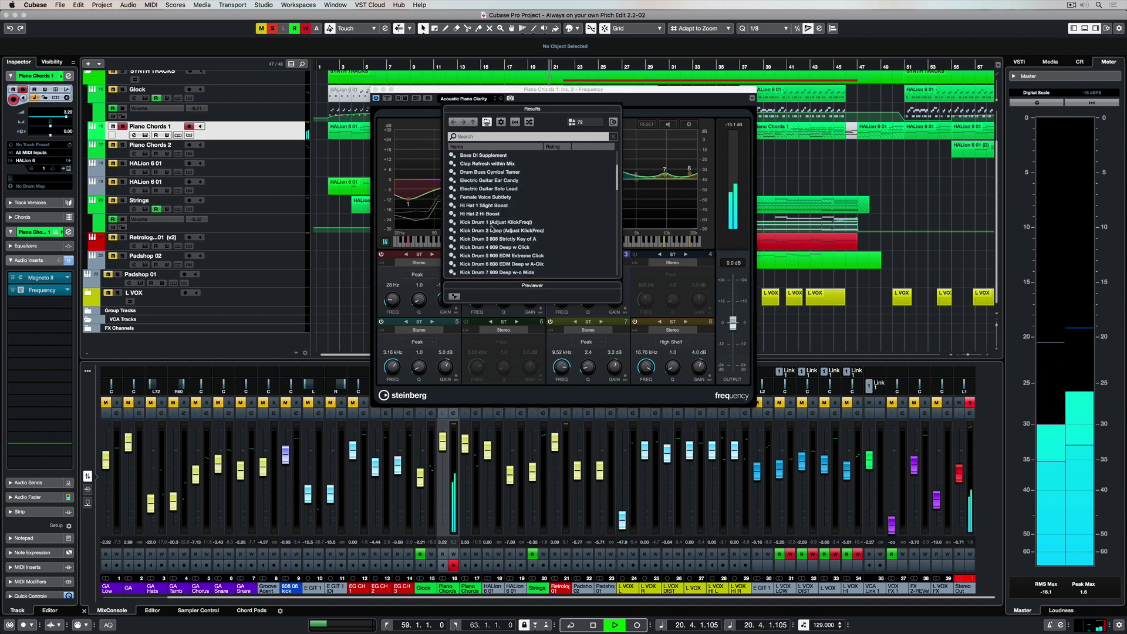
pyautogui.scroll(5, 491, 229)
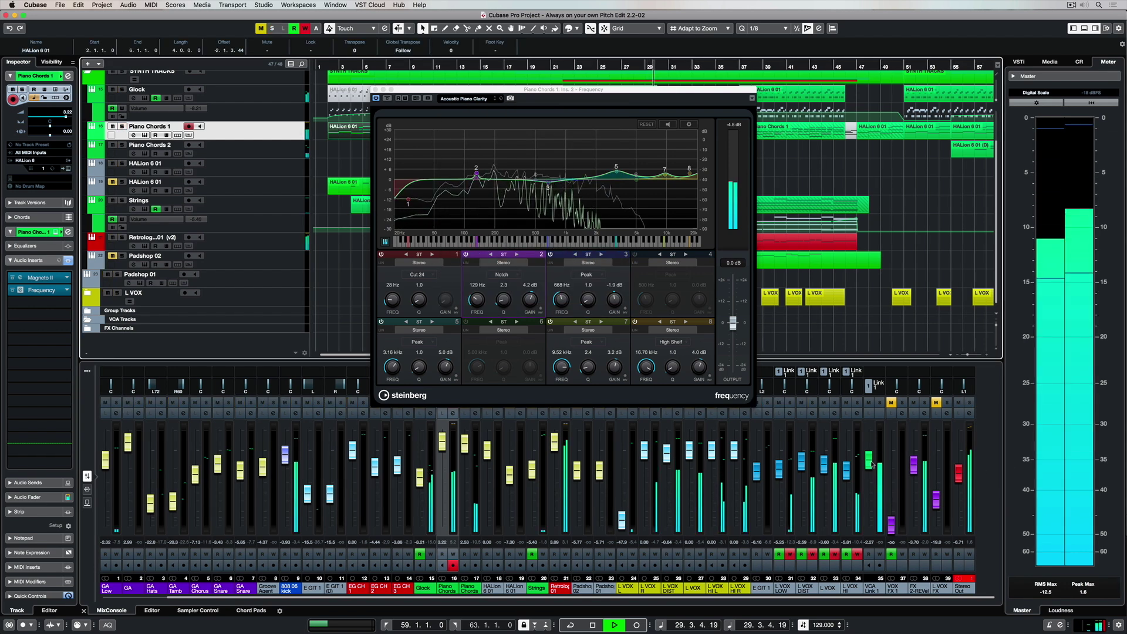
# Pull the L VOX VCA fader to -6.25 and boost band 5 to +8.2 dB at 1.96 kHz.
pyautogui.click(869, 467)
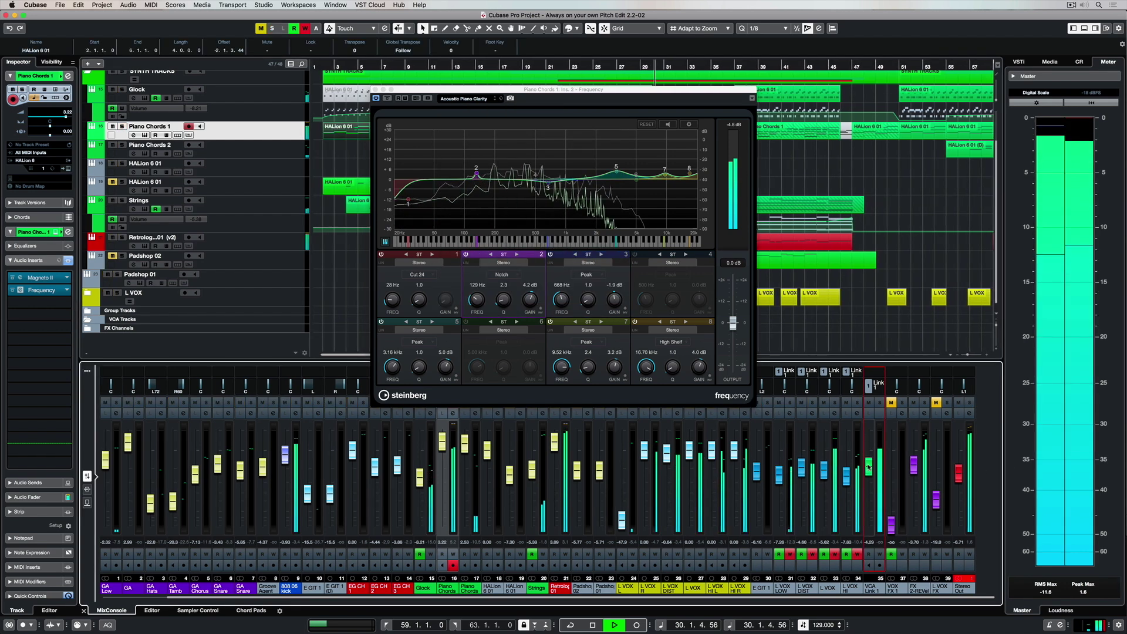
pyautogui.moveTo(868, 467); pyautogui.dragTo(868, 472)
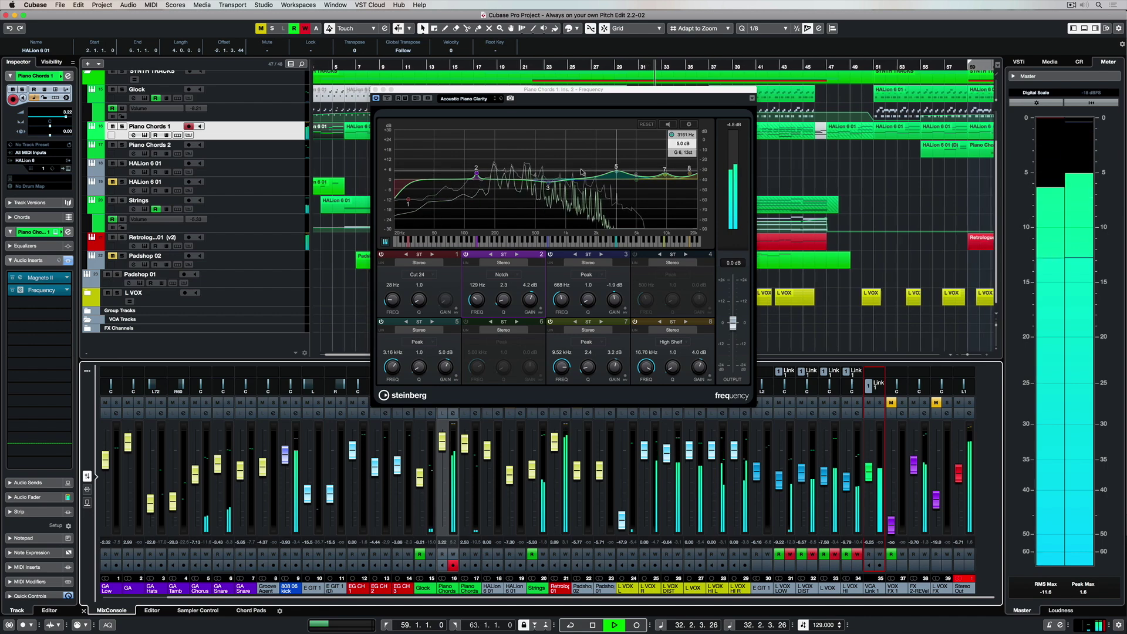
pyautogui.click(618, 172)
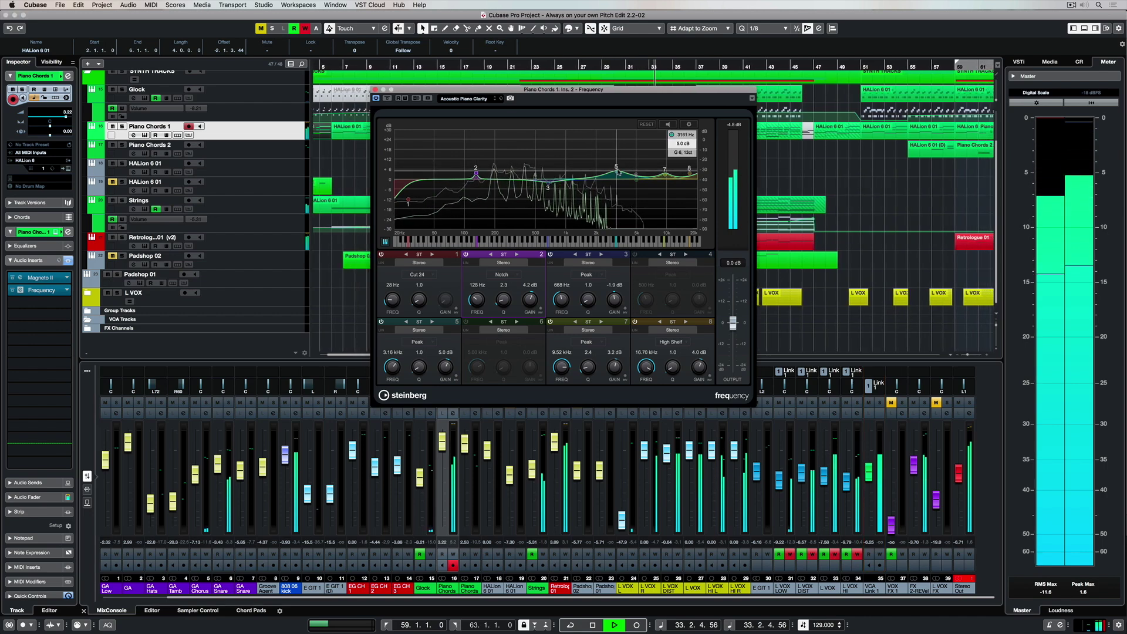
pyautogui.moveTo(617, 172); pyautogui.dragTo(589, 168)
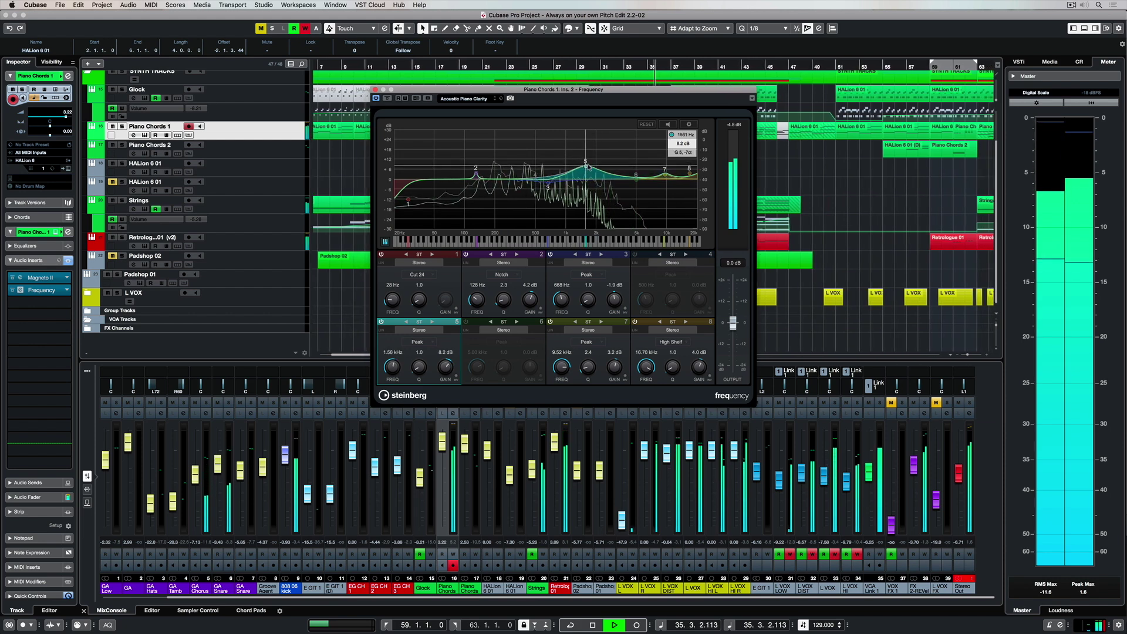